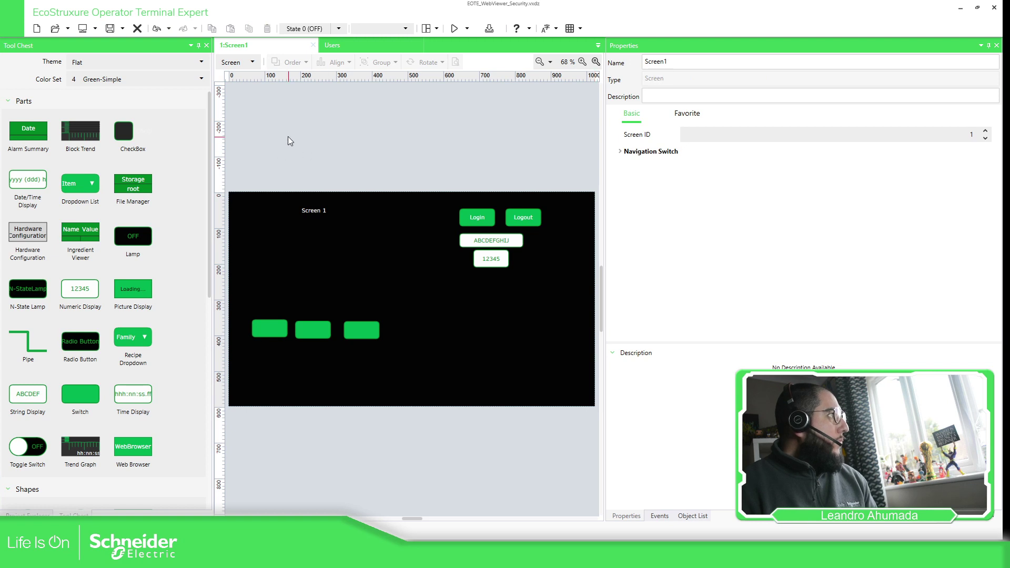
Switch the left panel to Project Explorer and scroll down to Security's three user groups.
scroll(81, 207, down, 3)
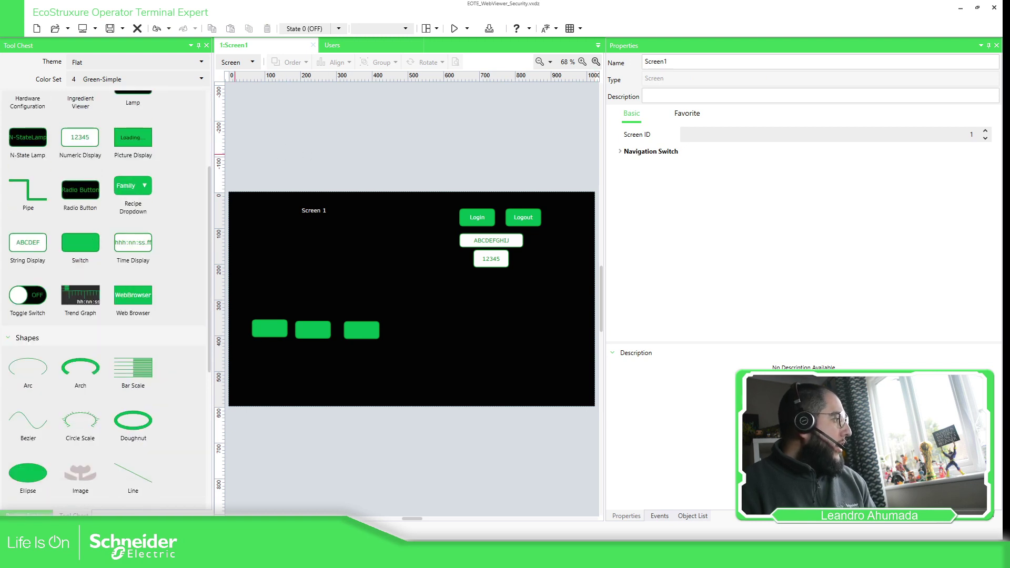
click(26, 514)
scroll(124, 315, down, 5)
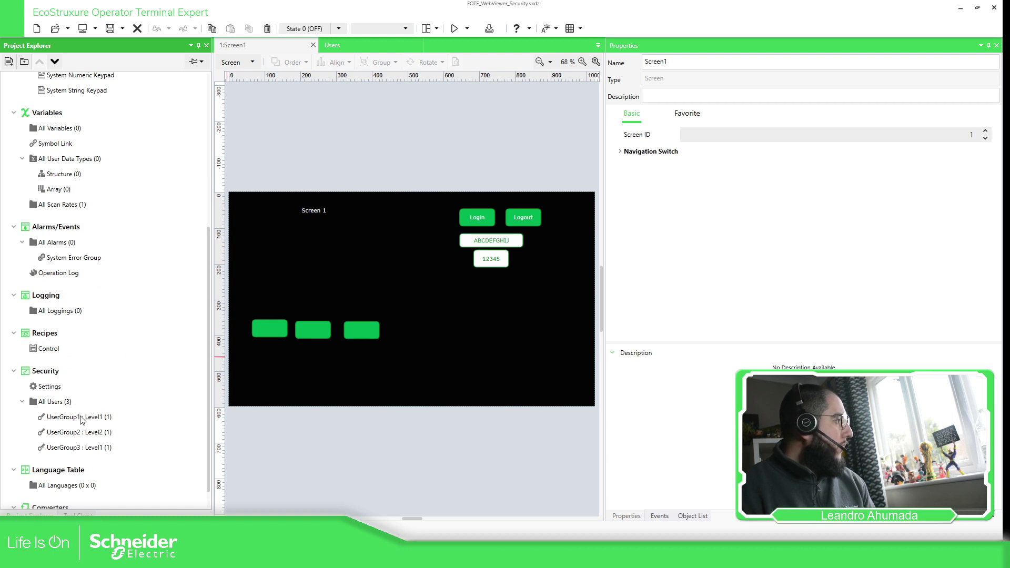
Open UserGroup1's users and inspect the user's name, password and properties.
click(81, 418)
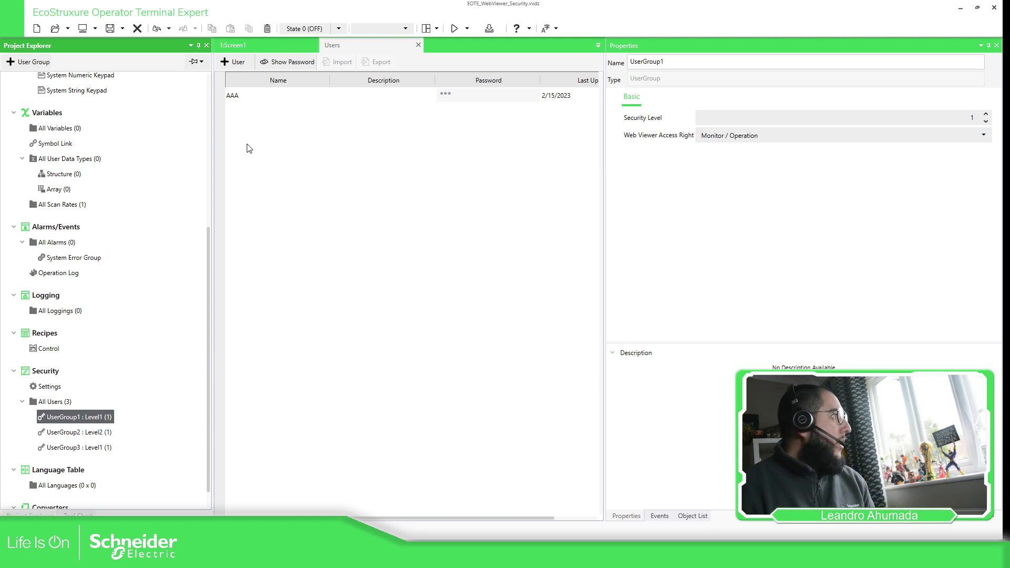
click(239, 96)
click(403, 96)
click(463, 96)
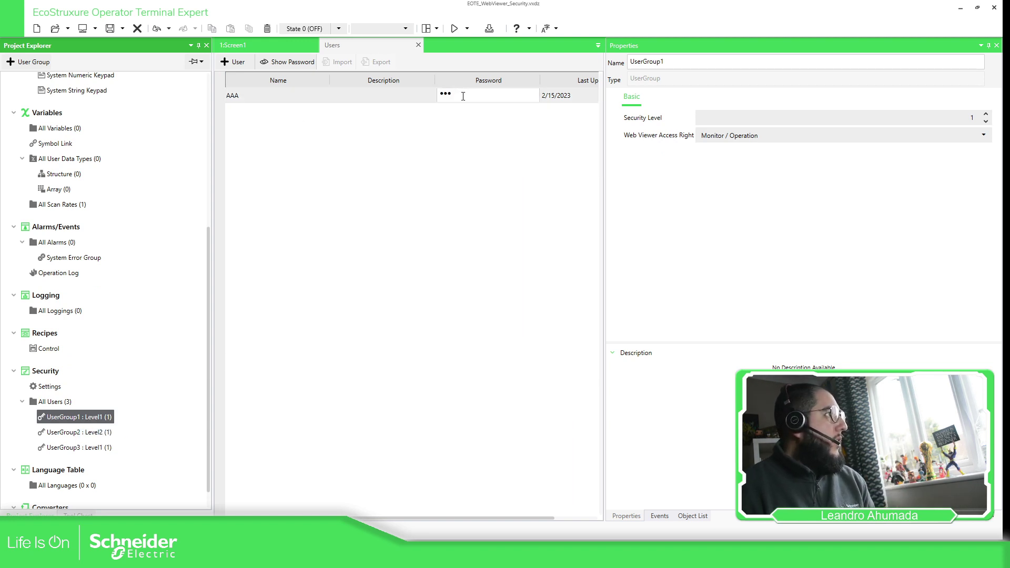
click(405, 305)
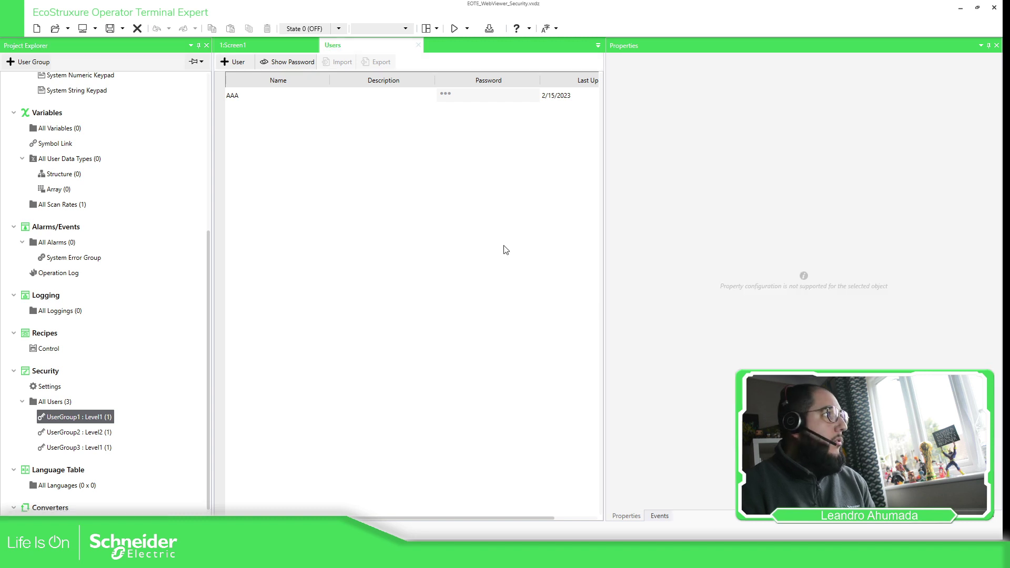
click(226, 97)
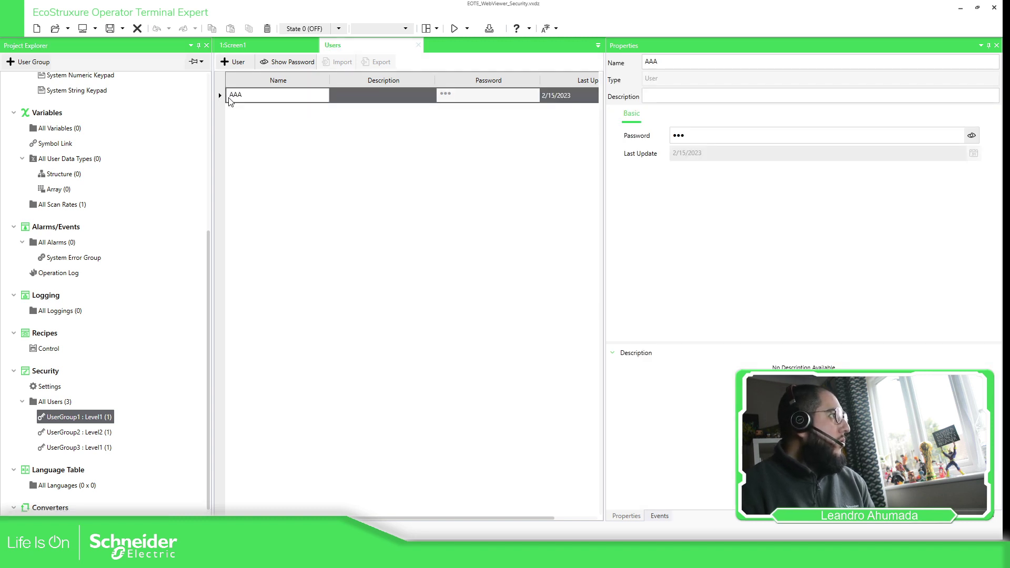
Compare the three user groups' settings, ending on UserGroup2: level 2, Monitor / Operation web access.
click(75, 420)
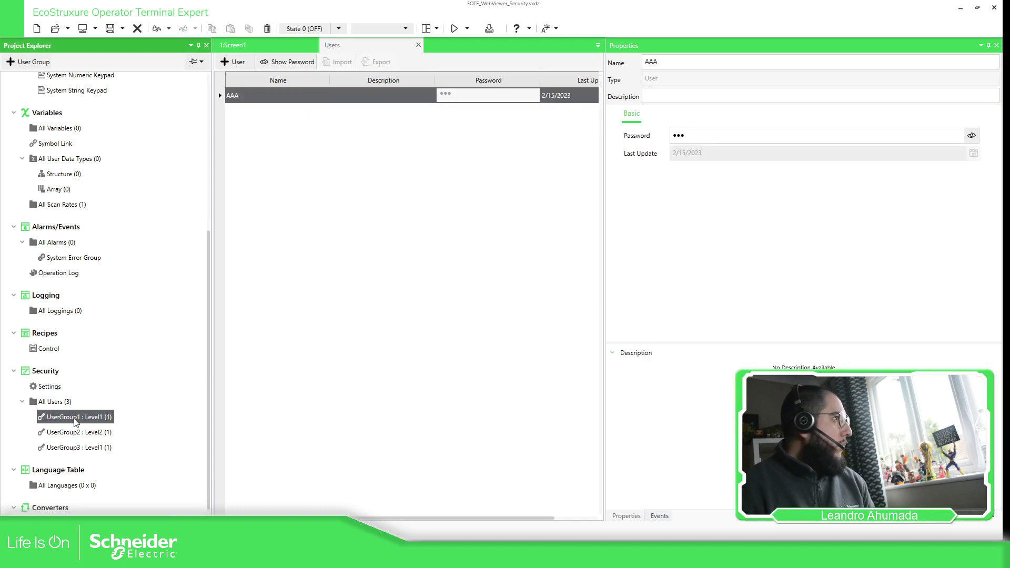
click(93, 433)
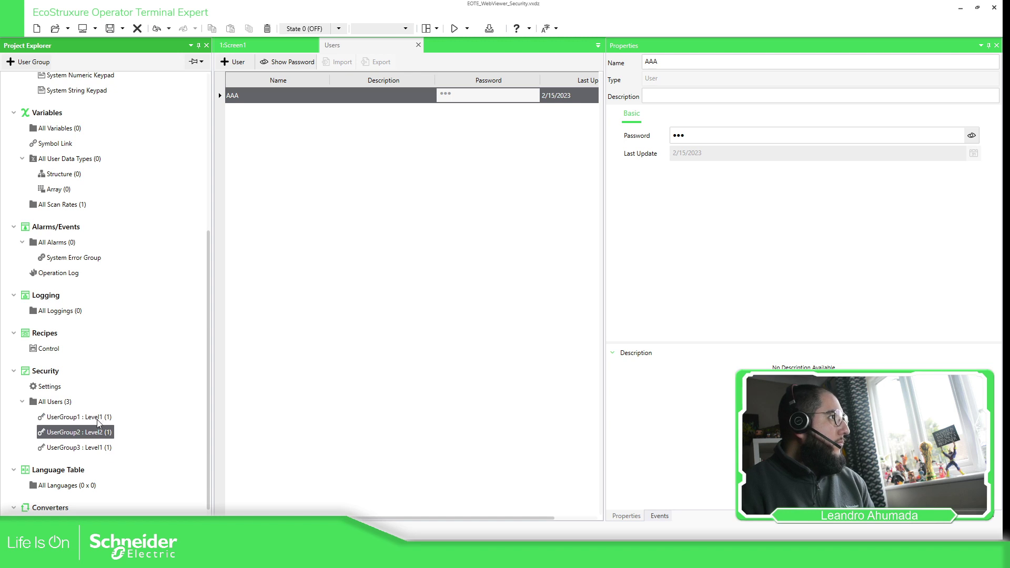
click(79, 417)
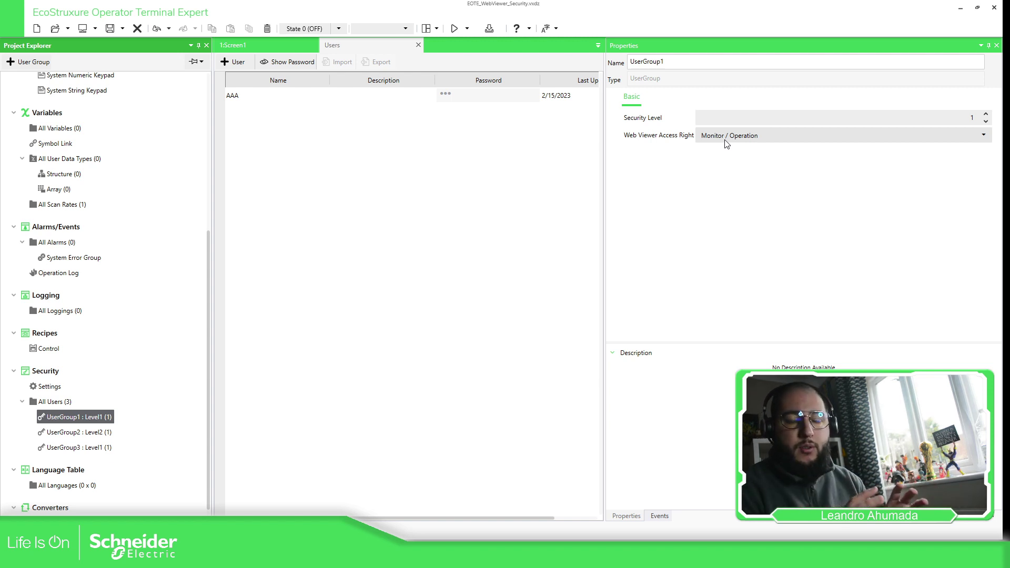
click(88, 449)
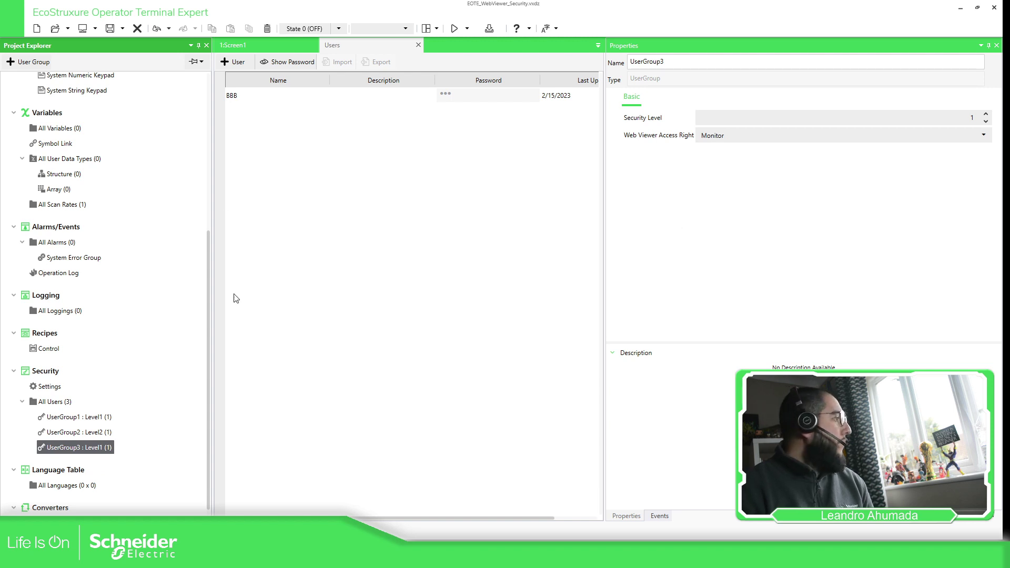
click(102, 433)
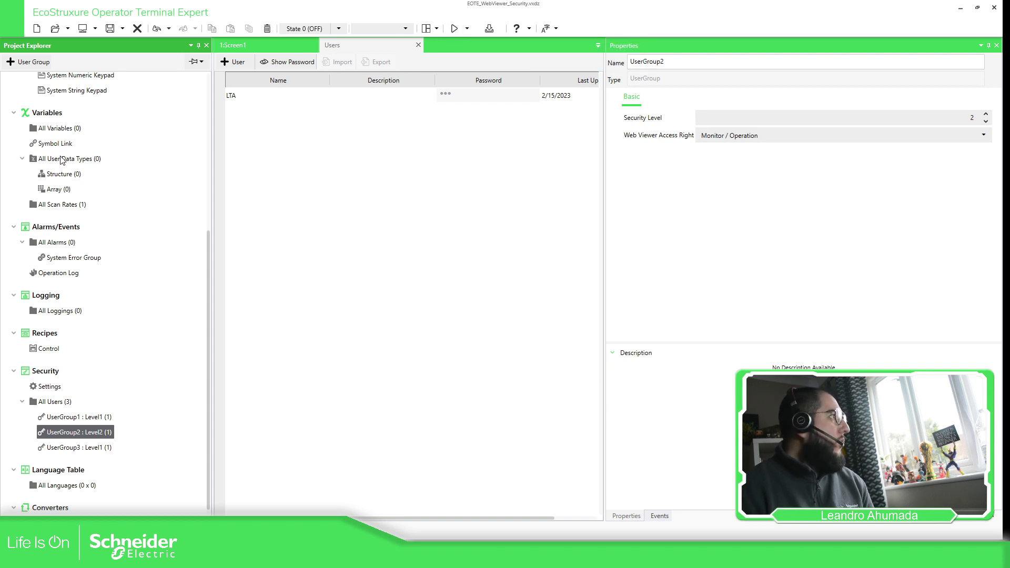
scroll(113, 178, up, 5)
Open Screen2, Screen3 and then Screen1 in the editor.
click(81, 199)
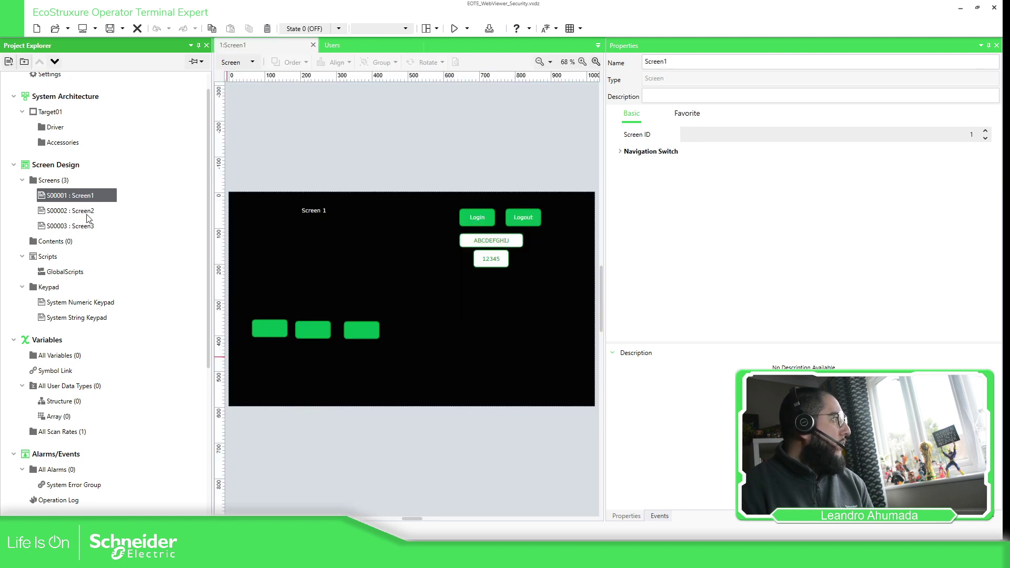
double_click(83, 212)
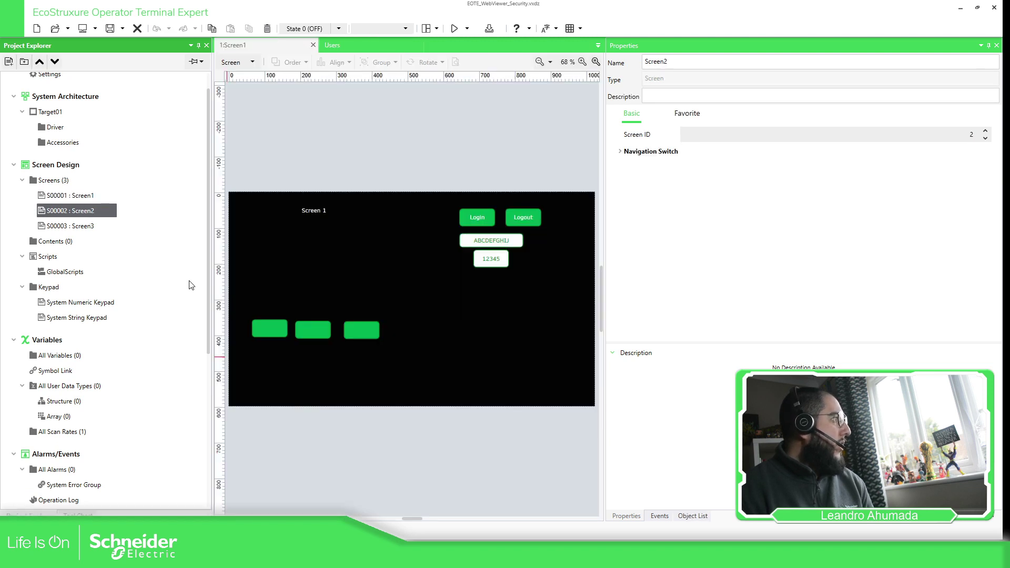
double_click(59, 225)
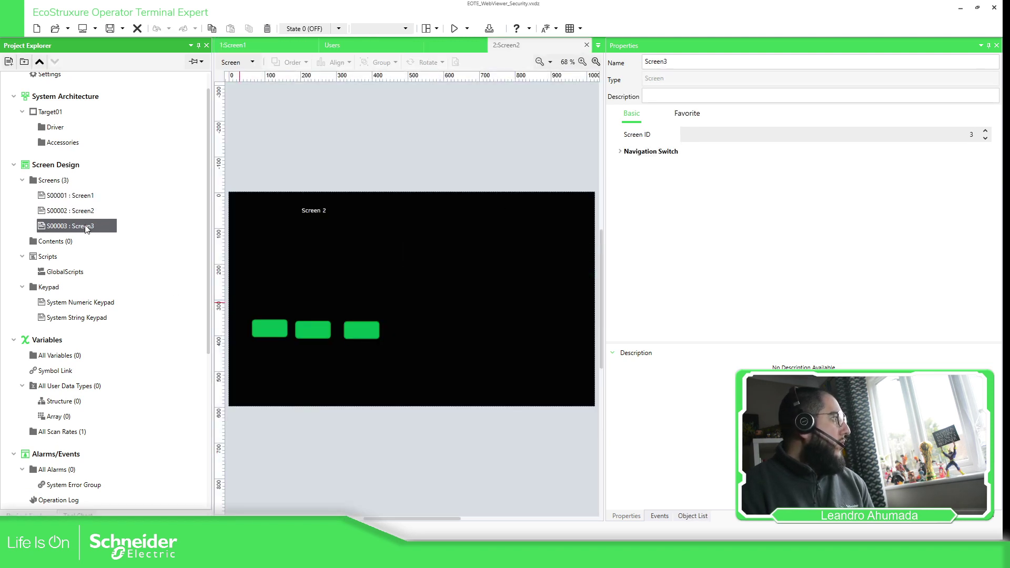
double_click(80, 197)
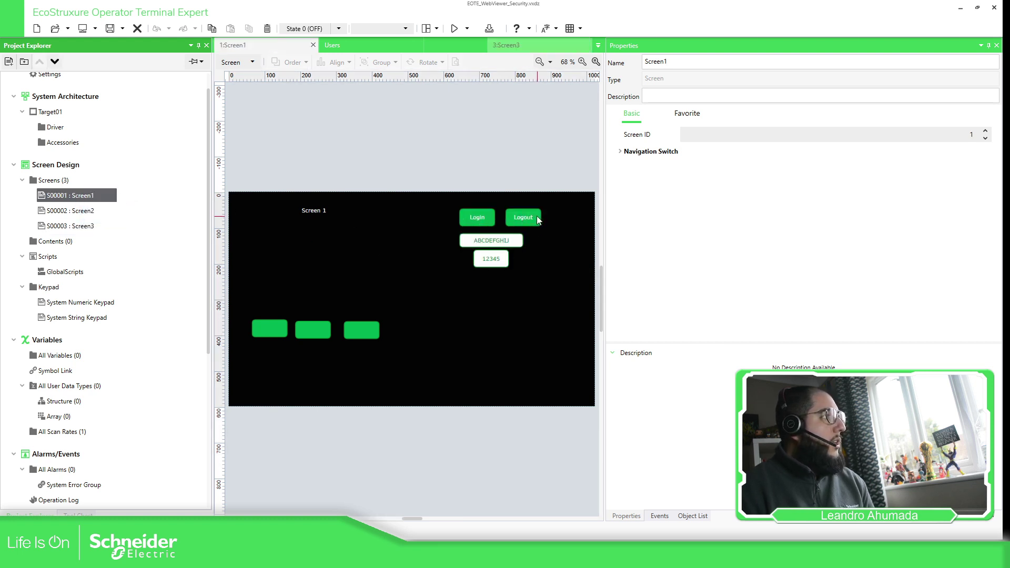
Inspect Screen1's string and numeric displays' properties, then list the simulation options.
click(509, 242)
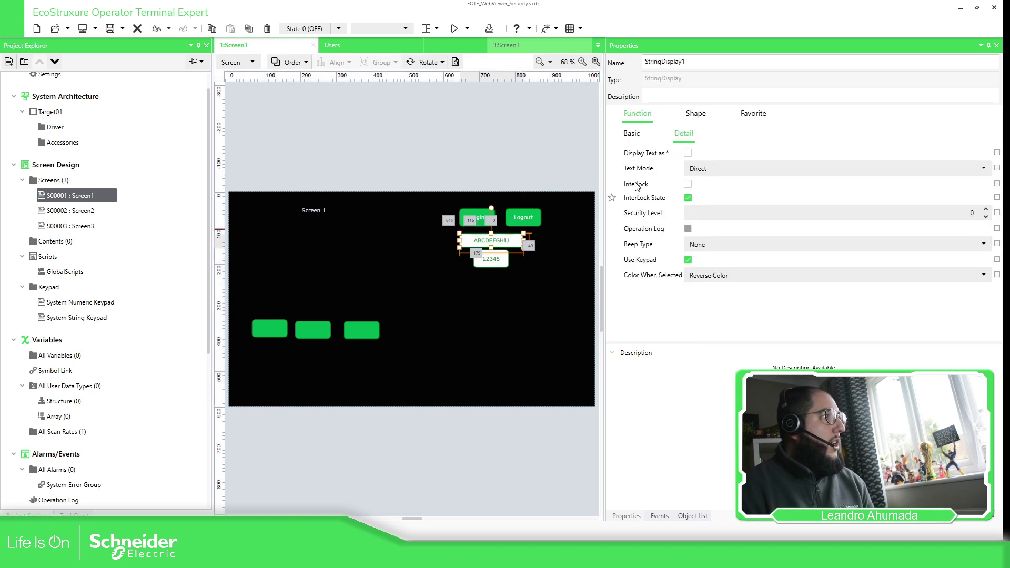
click(633, 135)
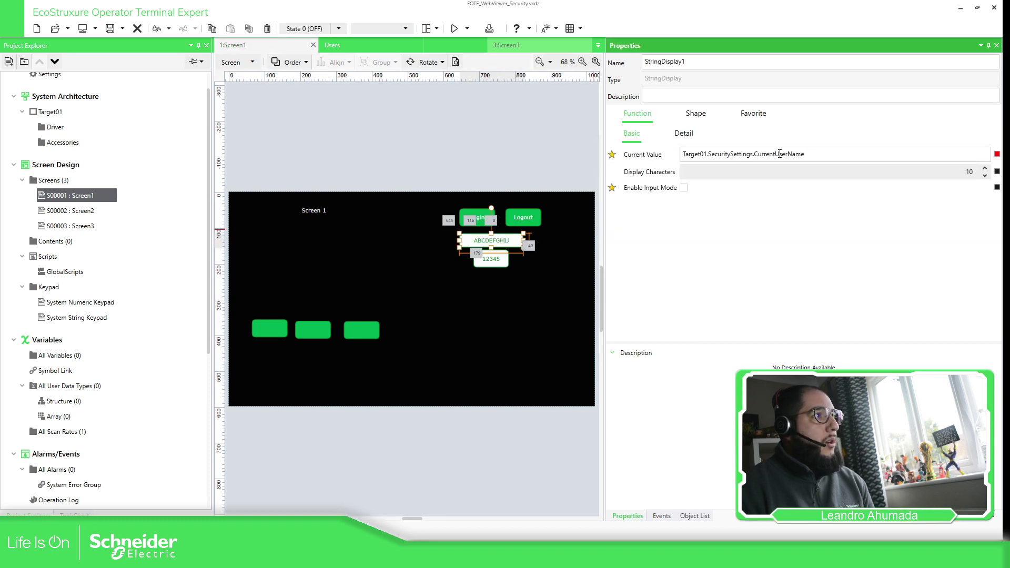
click(505, 262)
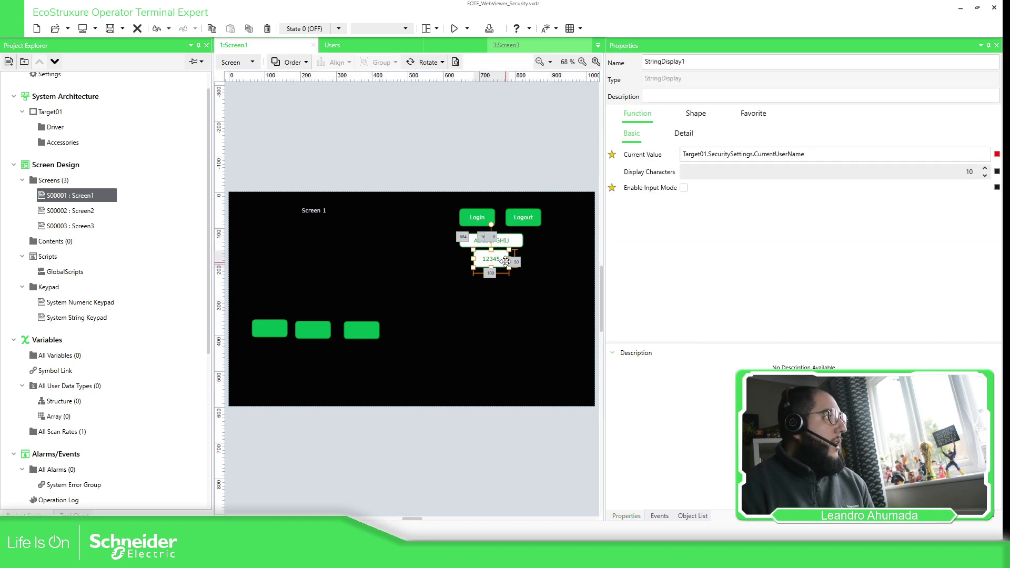
click(551, 133)
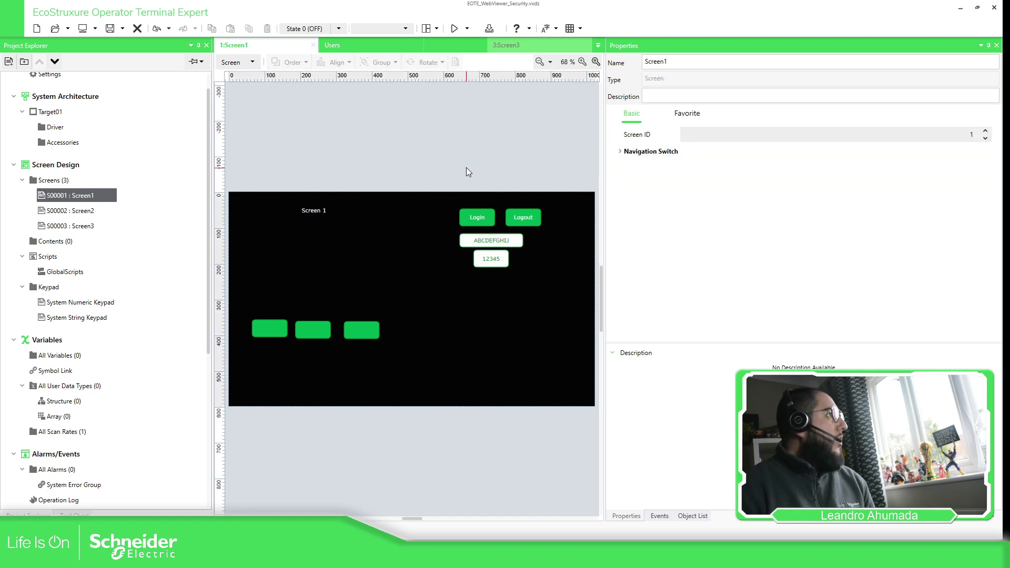
click(467, 30)
Start the simulation and reload the web viewer page in the browser to reach login.
click(484, 46)
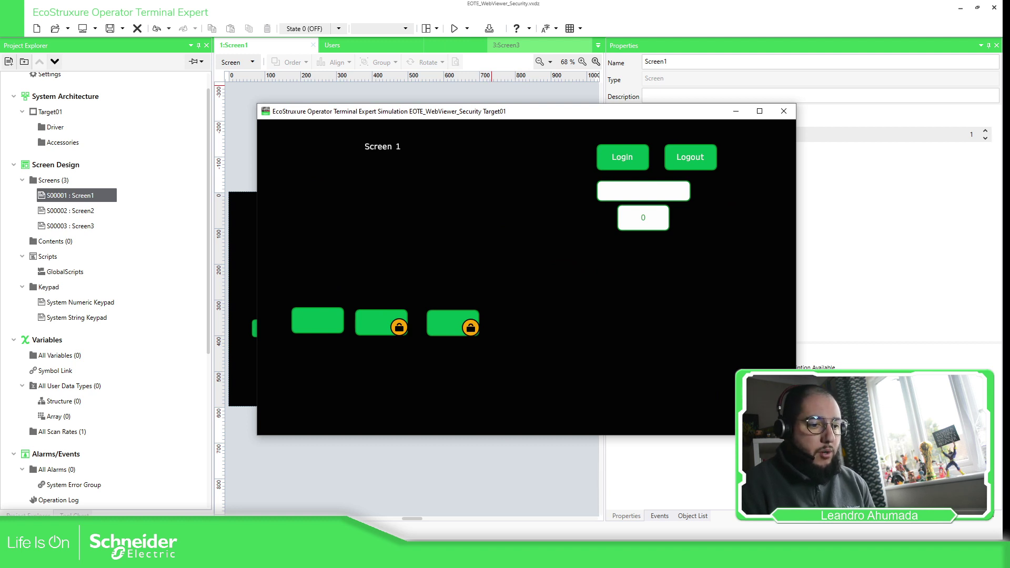
key(alt+Tab)
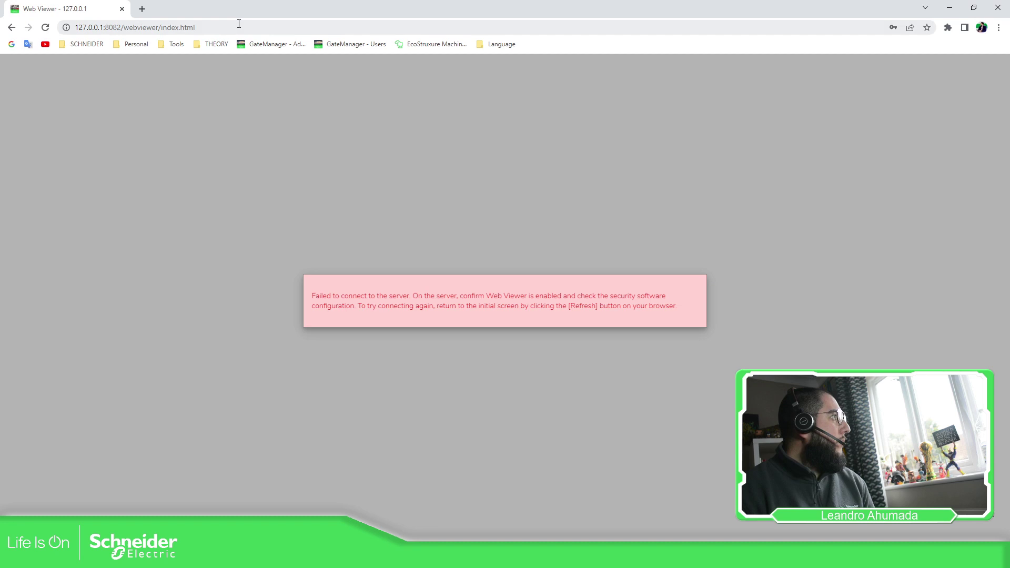
click(237, 27)
key(Return)
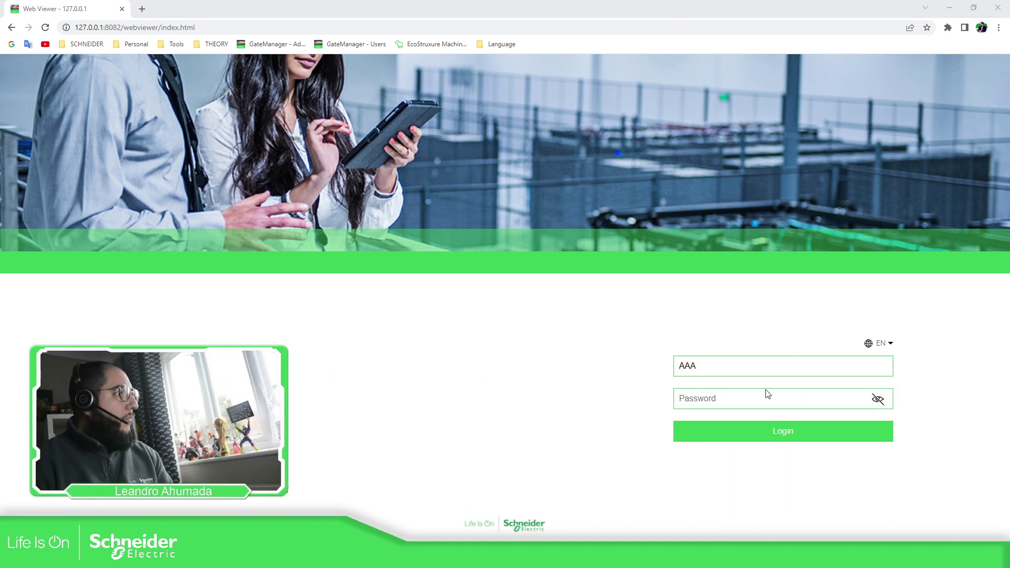
Log in to the web viewer as the UserGroup3 user and dismiss Chrome's save-password prompt.
click(742, 403)
text(AAA)
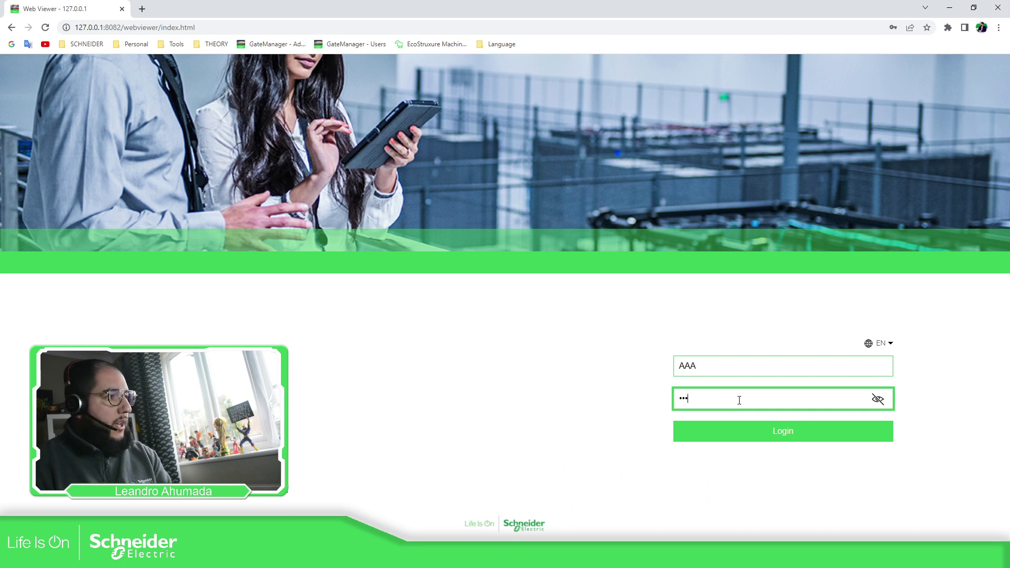
key(shift+Tab)
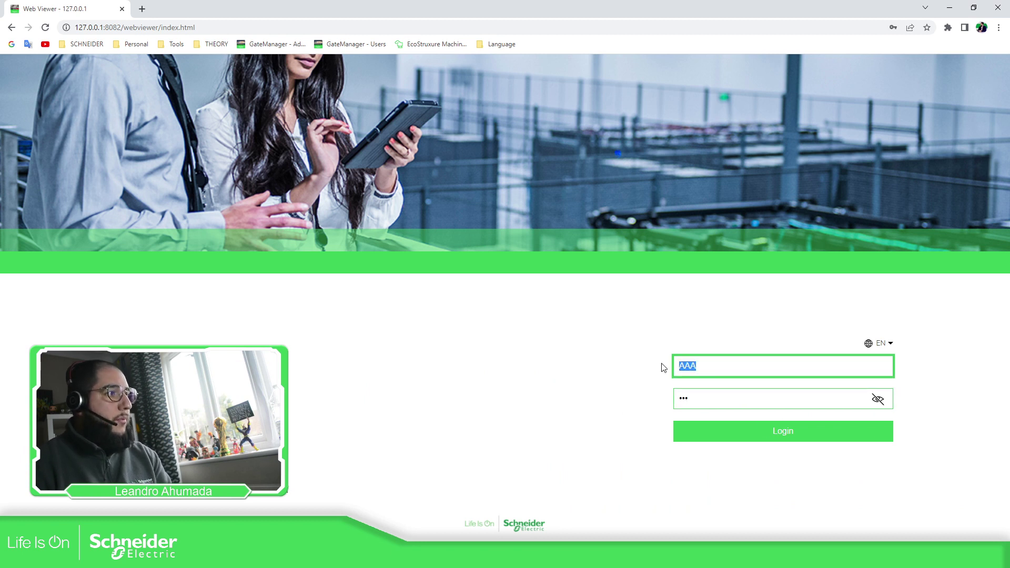
text(BBB)
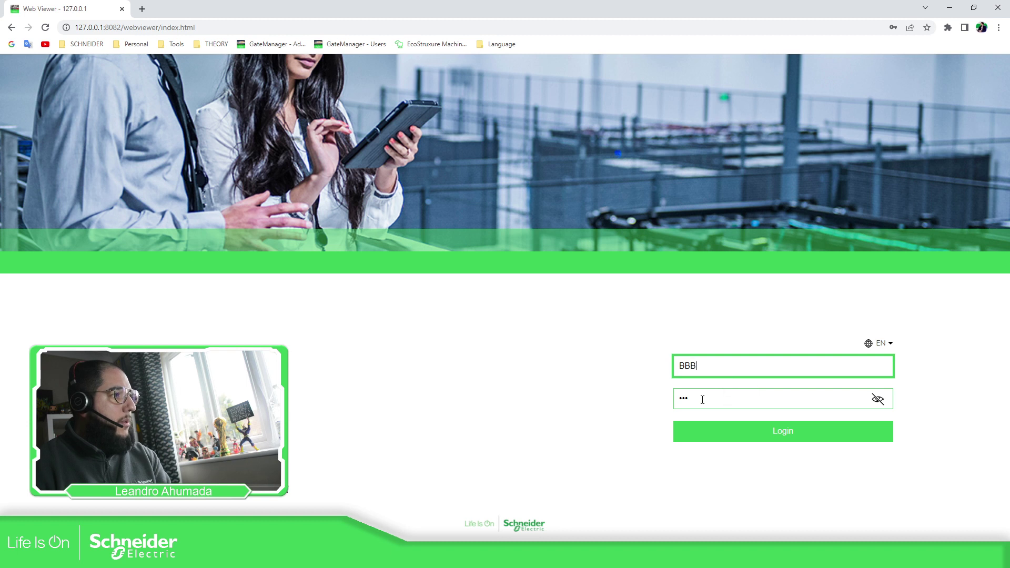
key(Tab)
text(BBB)
click(945, 345)
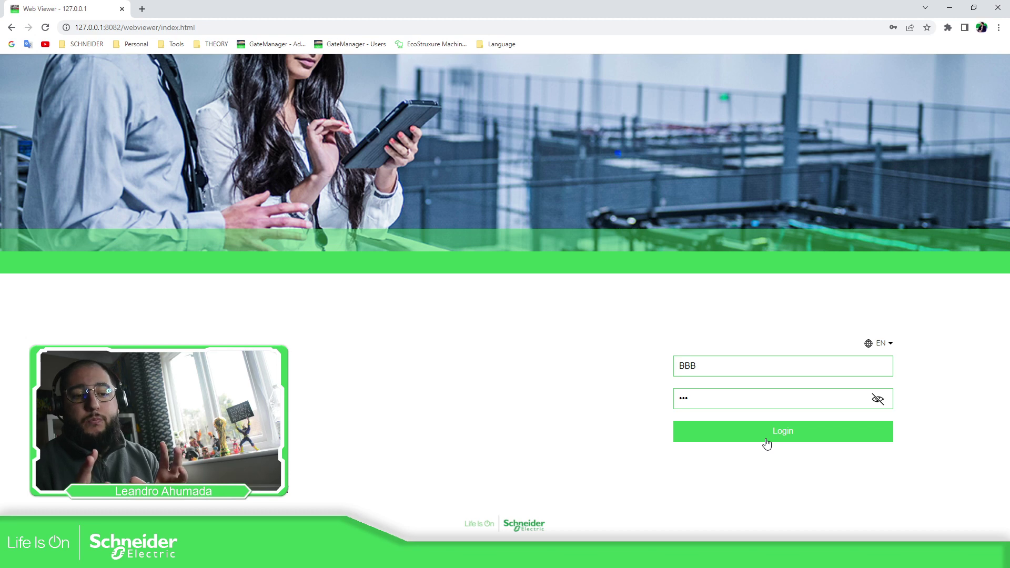
click(789, 430)
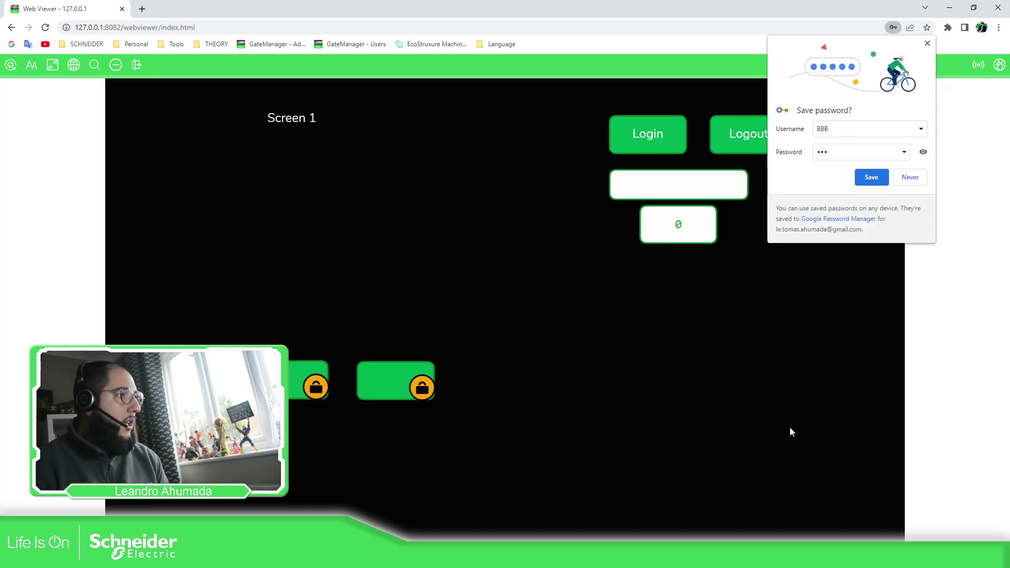
click(925, 43)
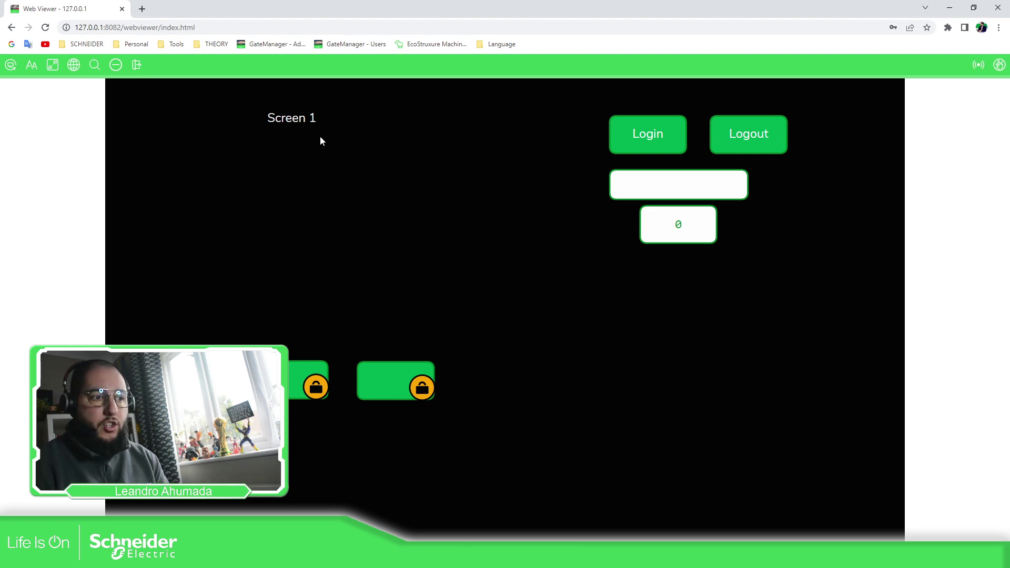
Log out and log back in to the web viewer as the UserGroup1 user.
click(138, 67)
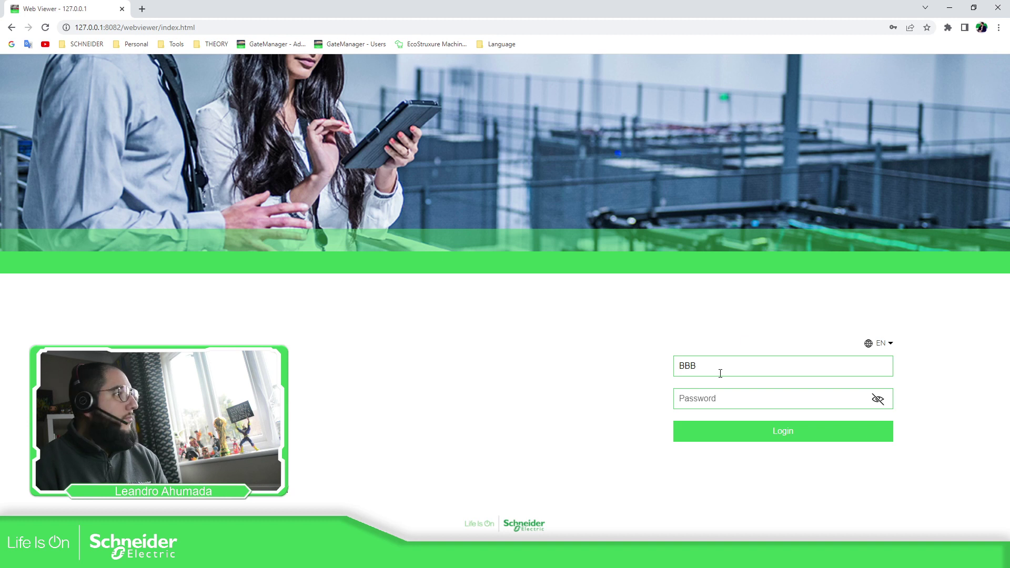
drag(720, 373, 666, 359)
text(AAA)
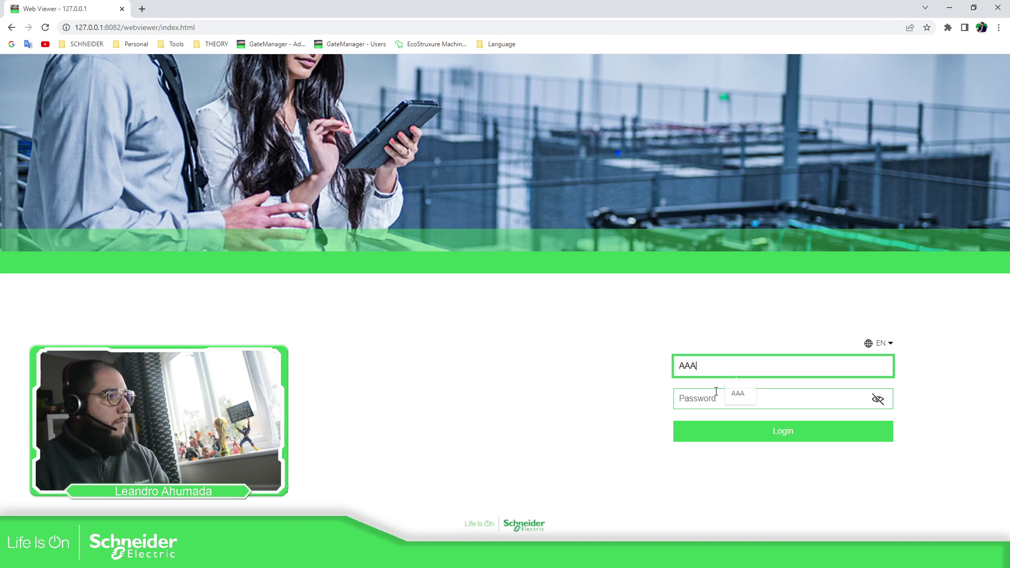
click(734, 395)
text(AAA)
click(784, 435)
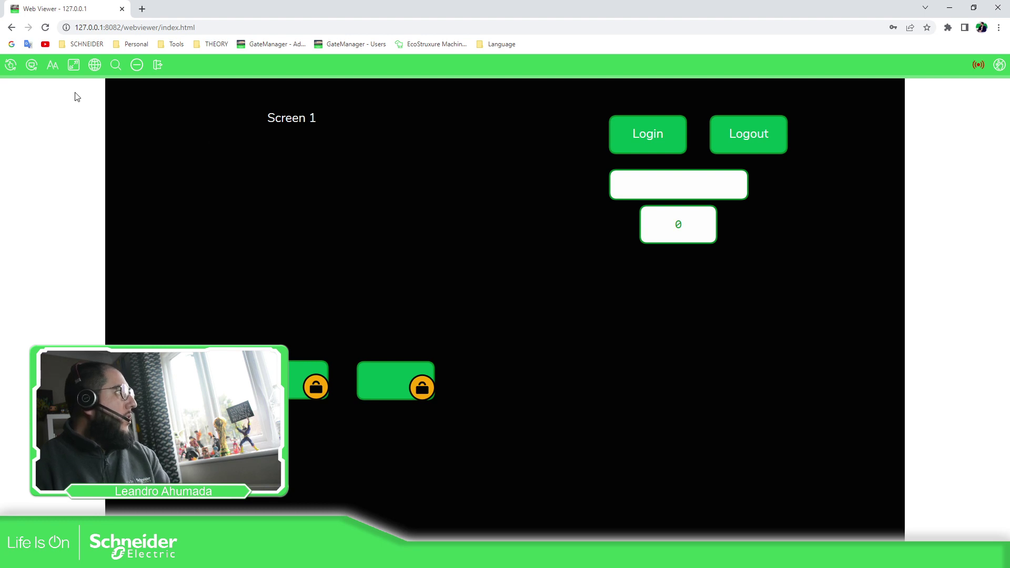
Switch the viewer from Monitor to Operation mode and test the first, unlocked green button.
click(10, 65)
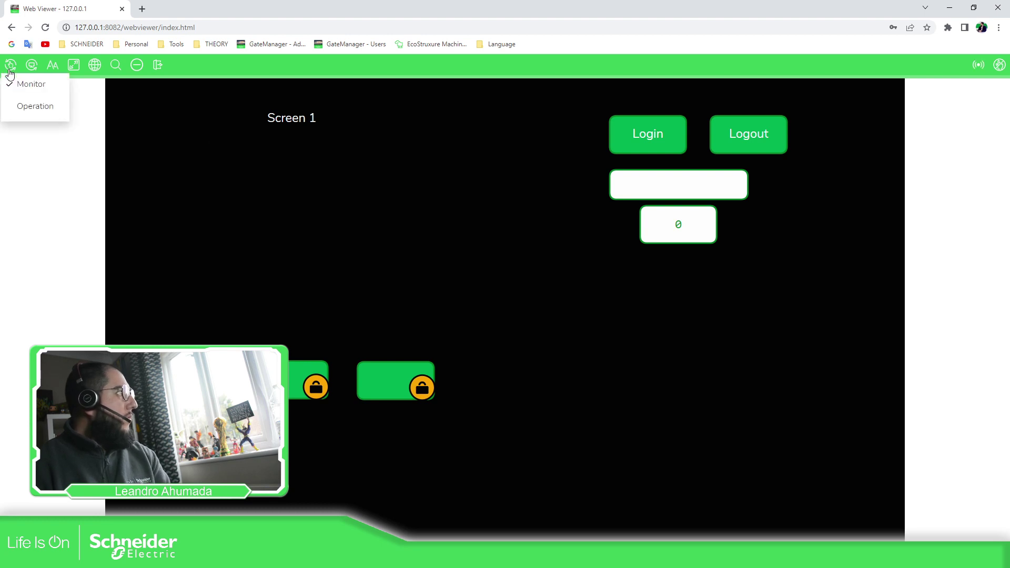
click(36, 96)
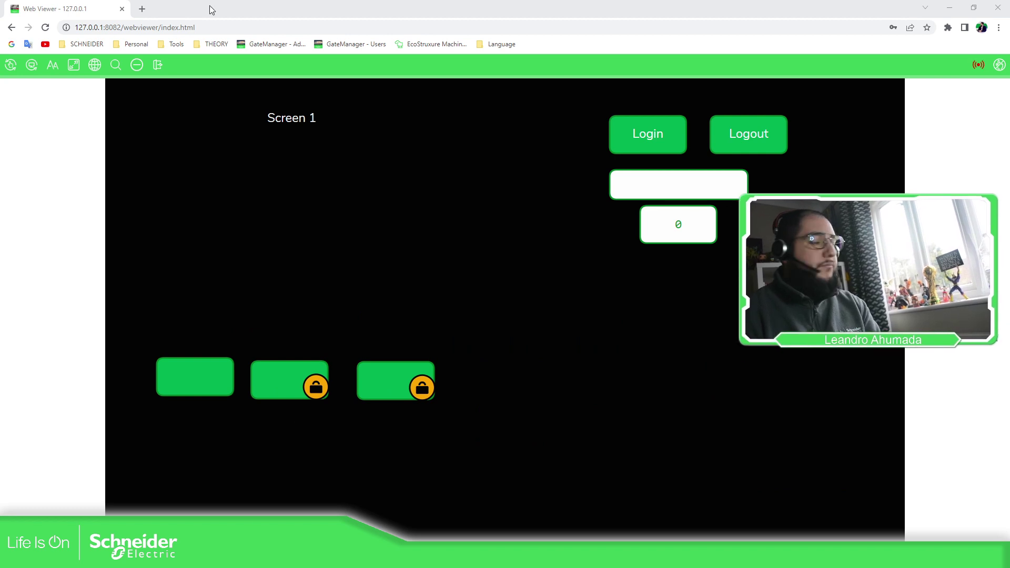
click(10, 64)
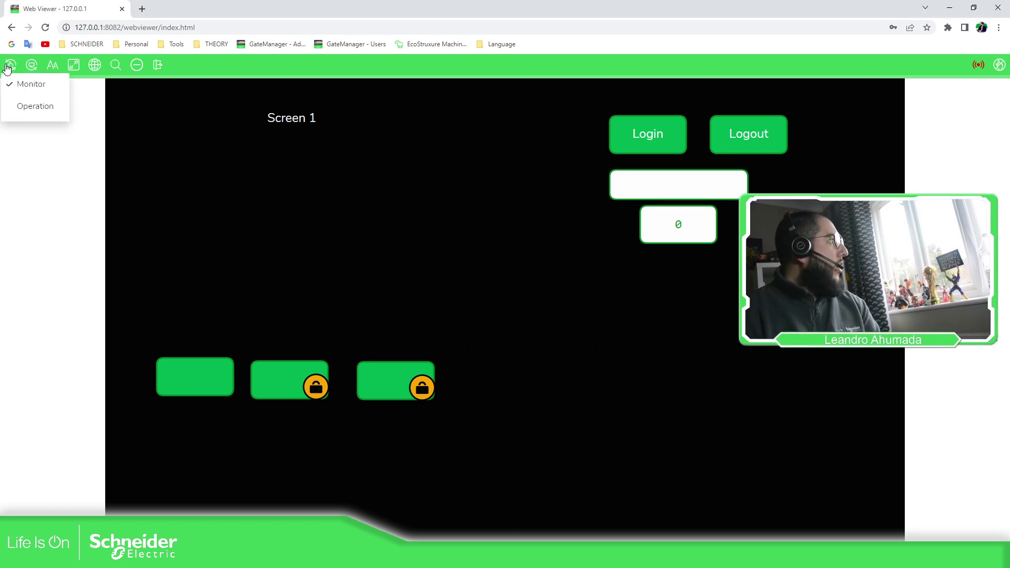
click(31, 107)
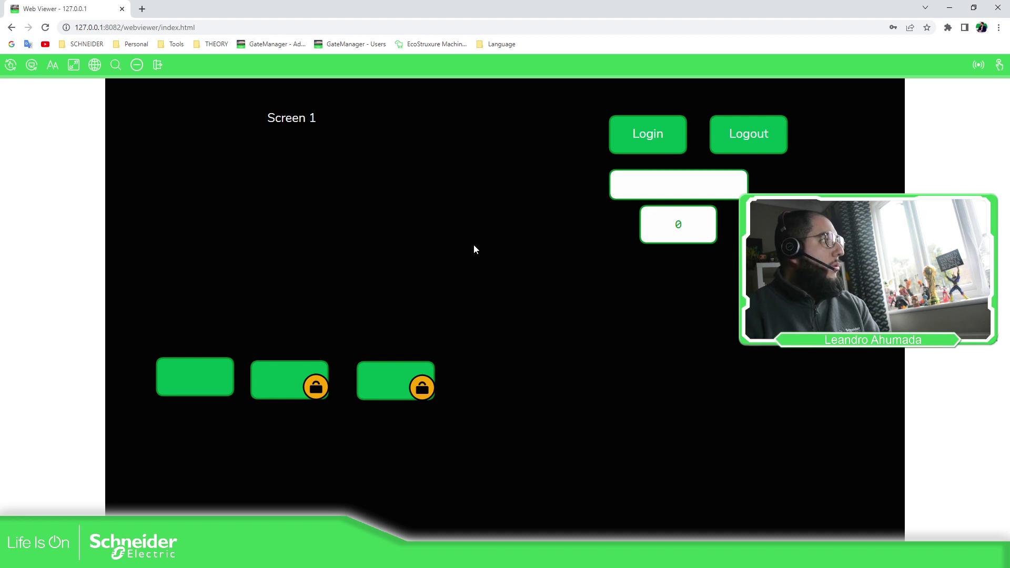
click(200, 377)
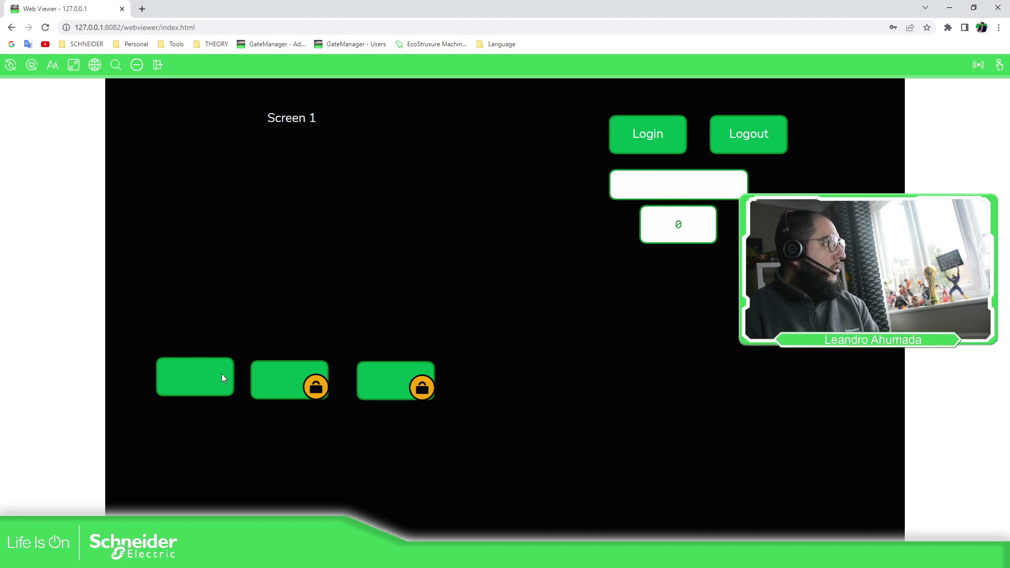
click(222, 373)
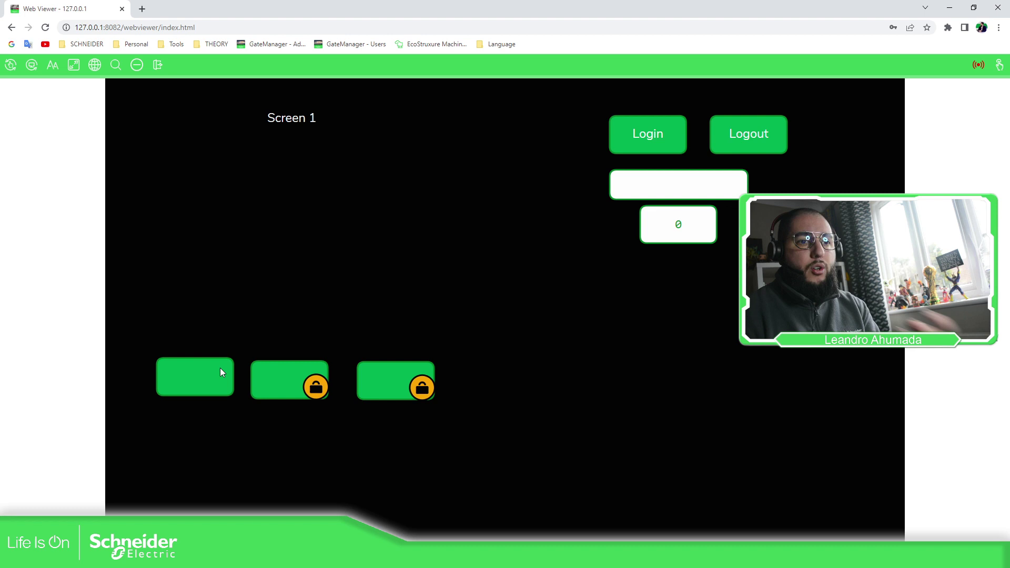
Open the login dialog, show and close the on-screen keyboard, then cancel the login.
click(654, 135)
click(497, 236)
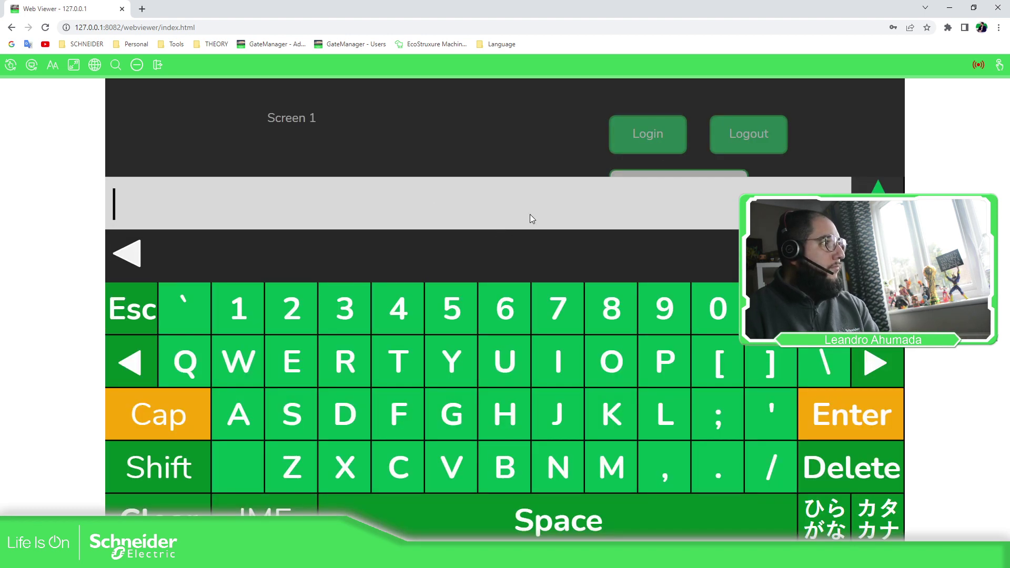
click(143, 314)
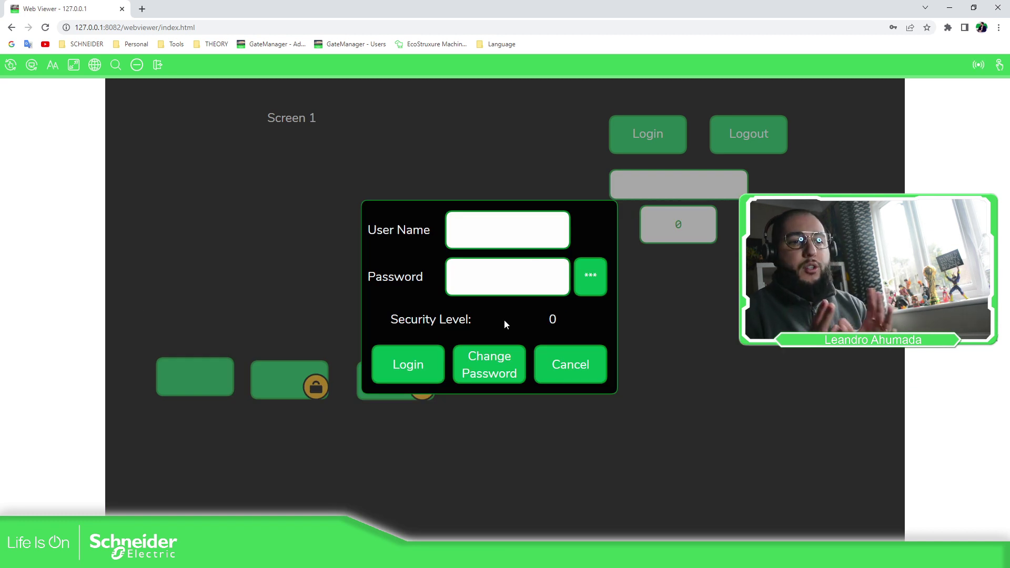
click(598, 365)
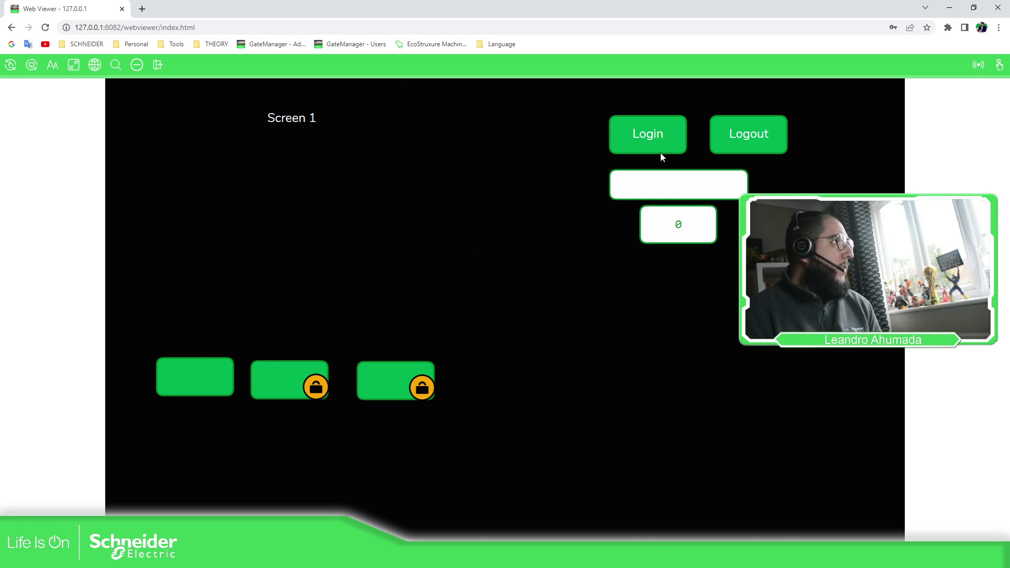
Enter the level-1 user's name in the login dialog with the on-screen keyboard.
click(639, 137)
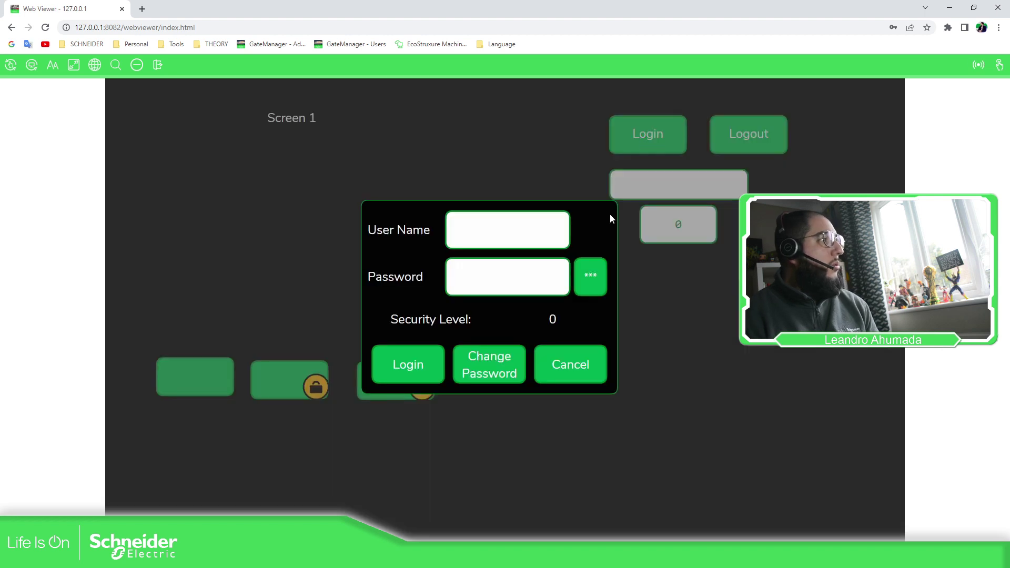
click(534, 234)
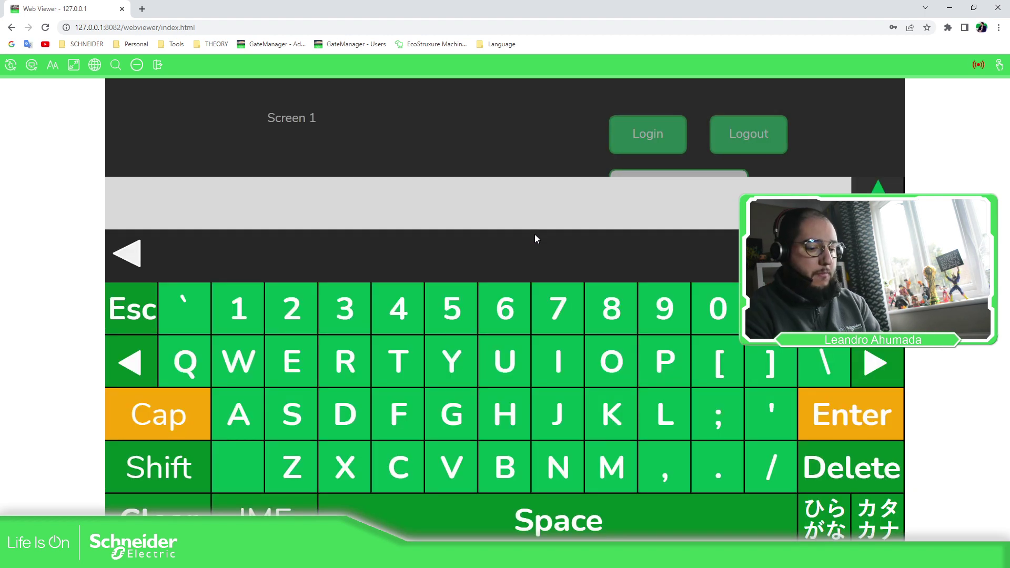
click(510, 468)
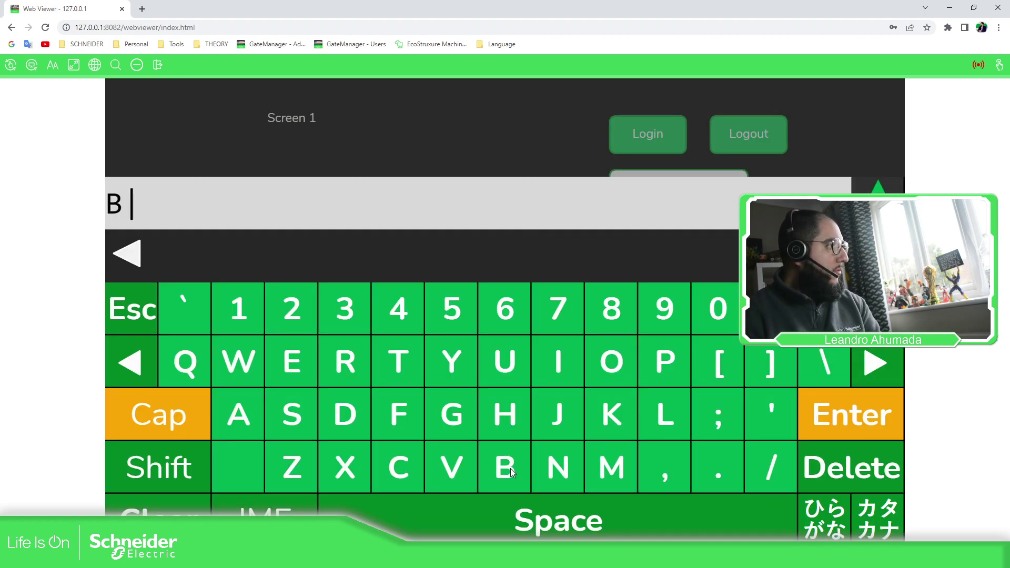
click(510, 468)
click(510, 467)
click(857, 402)
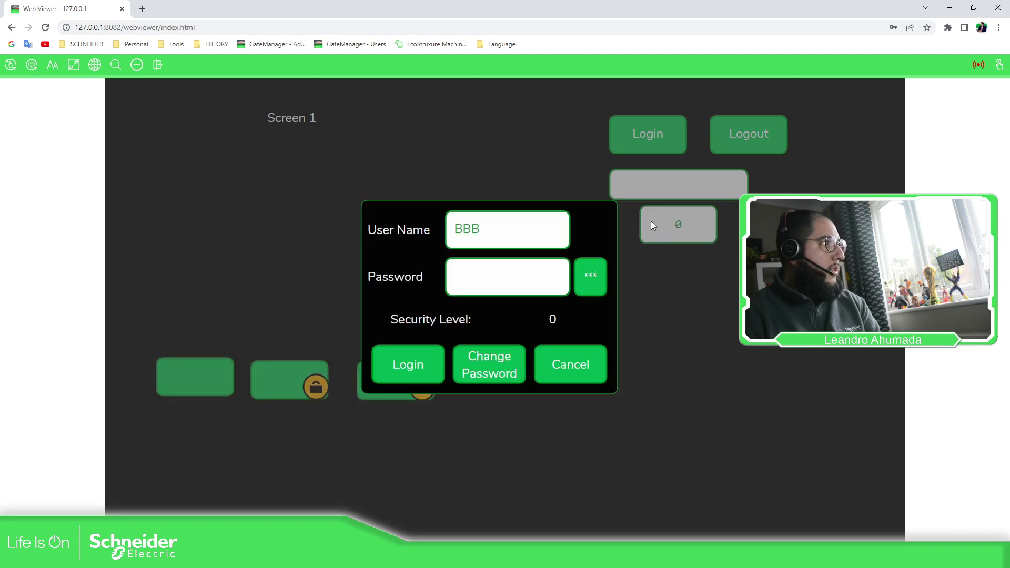
Enter the password and log in at level 1, unlocking the second button.
click(502, 274)
click(509, 469)
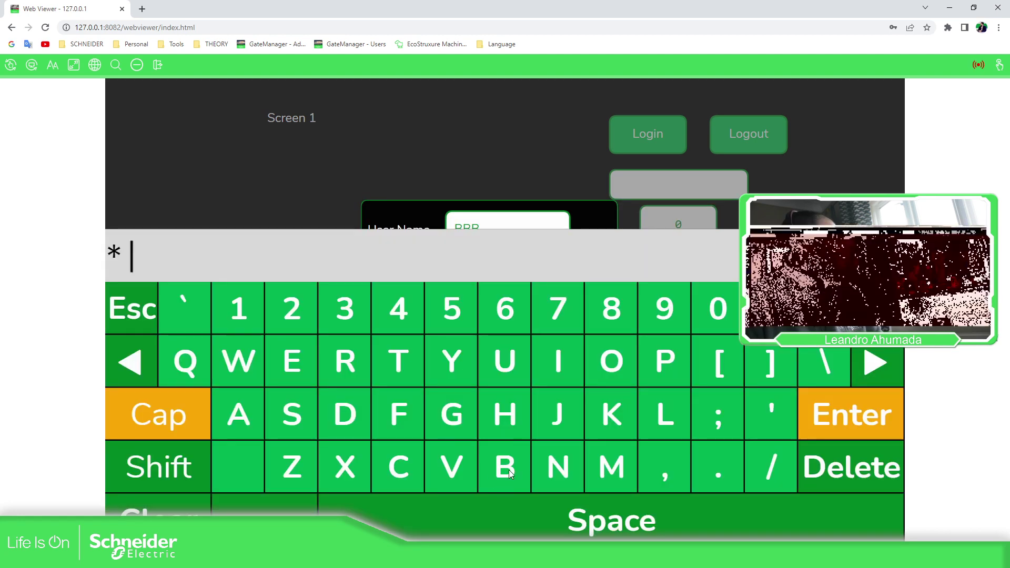
click(511, 466)
click(511, 466)
click(839, 413)
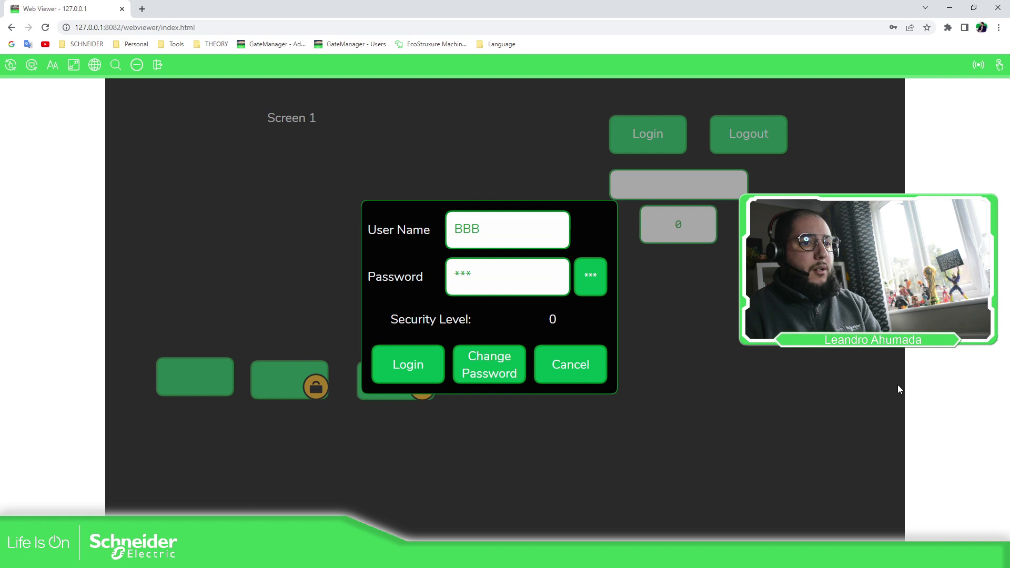
click(419, 367)
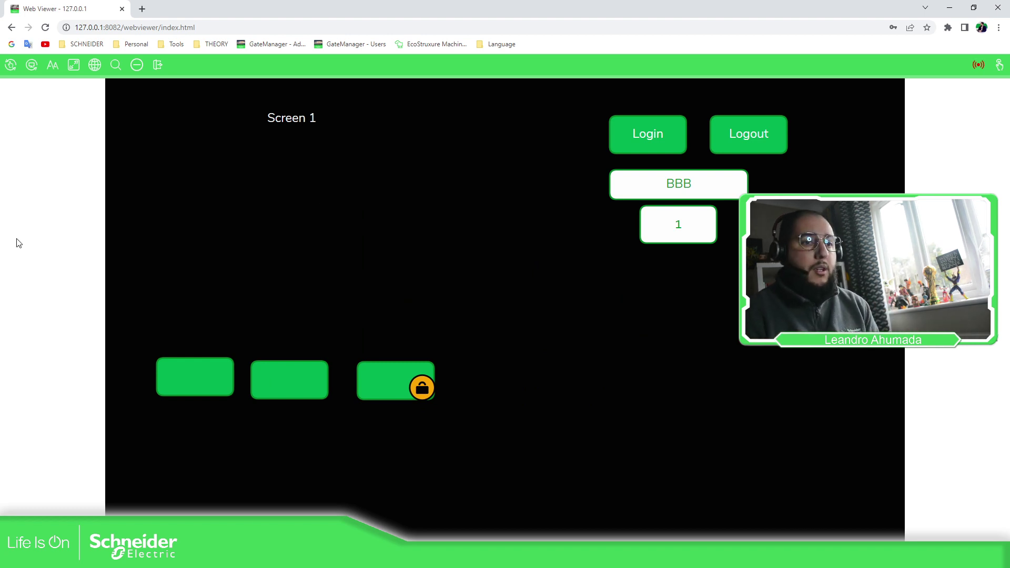
click(11, 65)
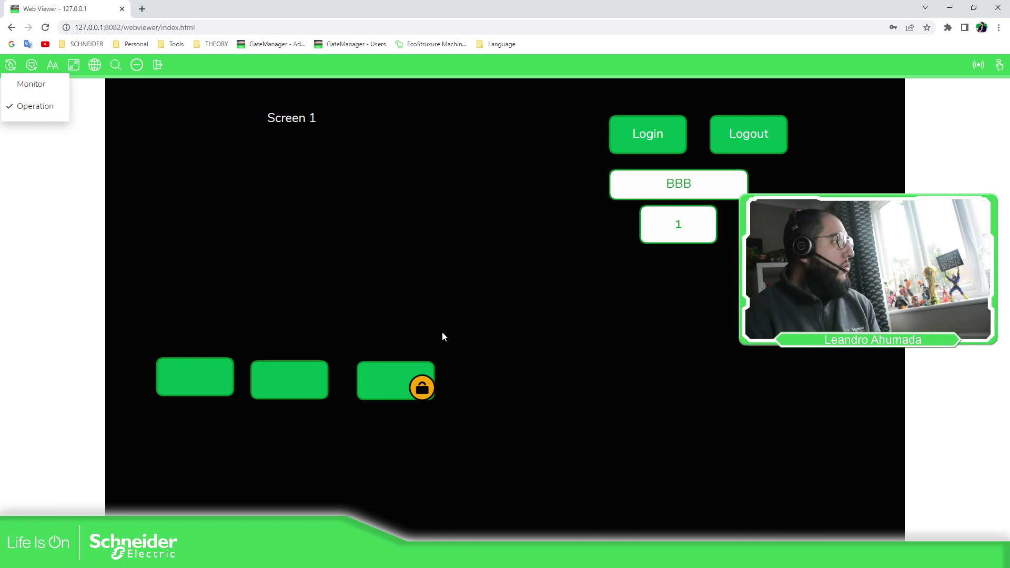
Log out, then enter the level-2 user's name in the login dialog.
click(741, 134)
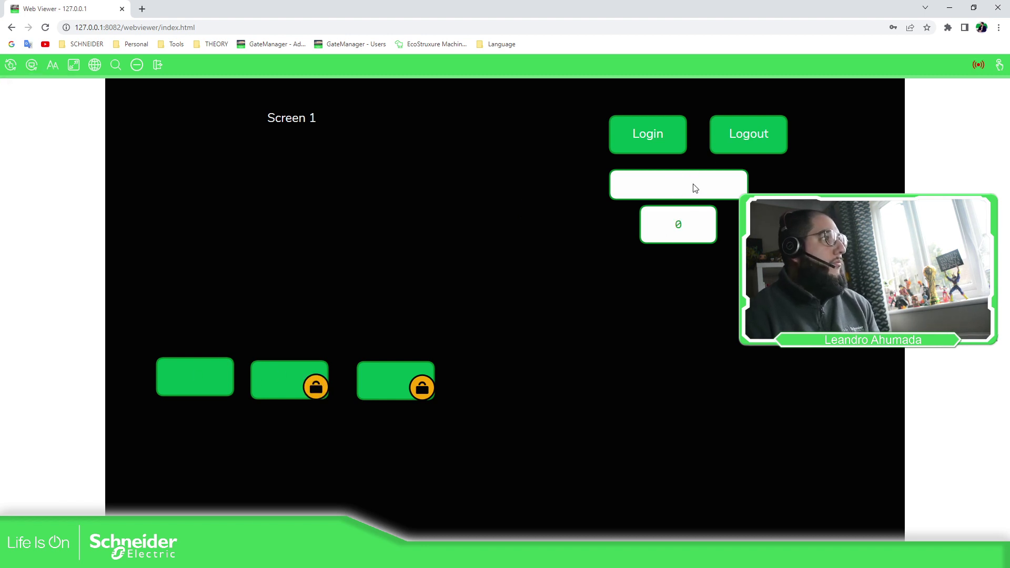
click(663, 120)
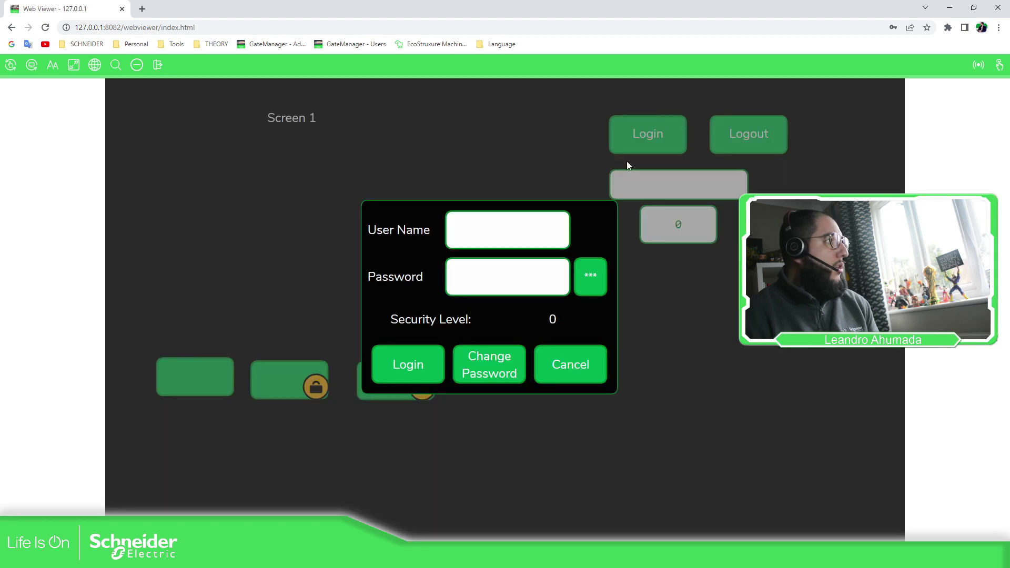
click(498, 240)
click(651, 415)
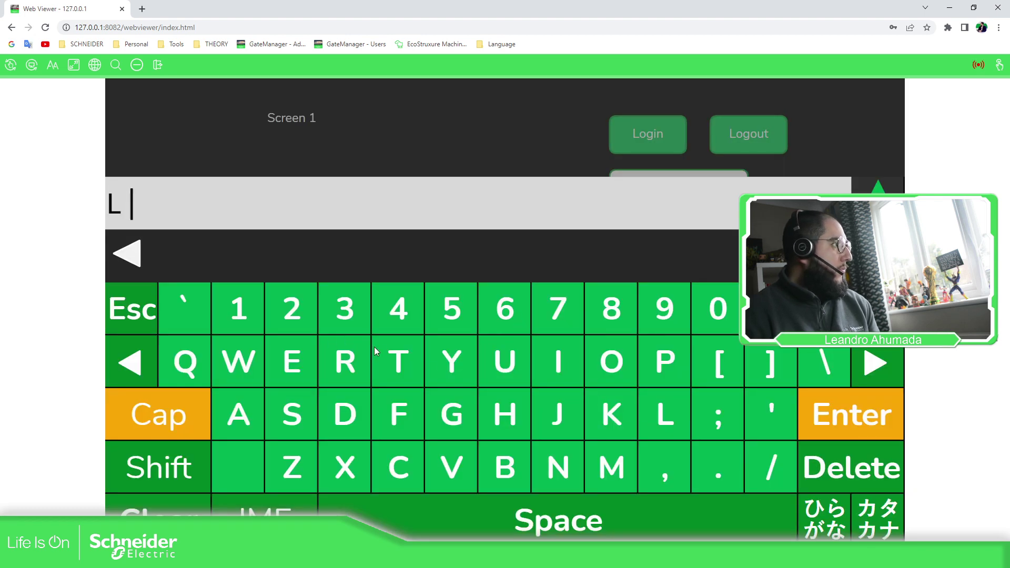
click(379, 352)
click(239, 414)
click(851, 414)
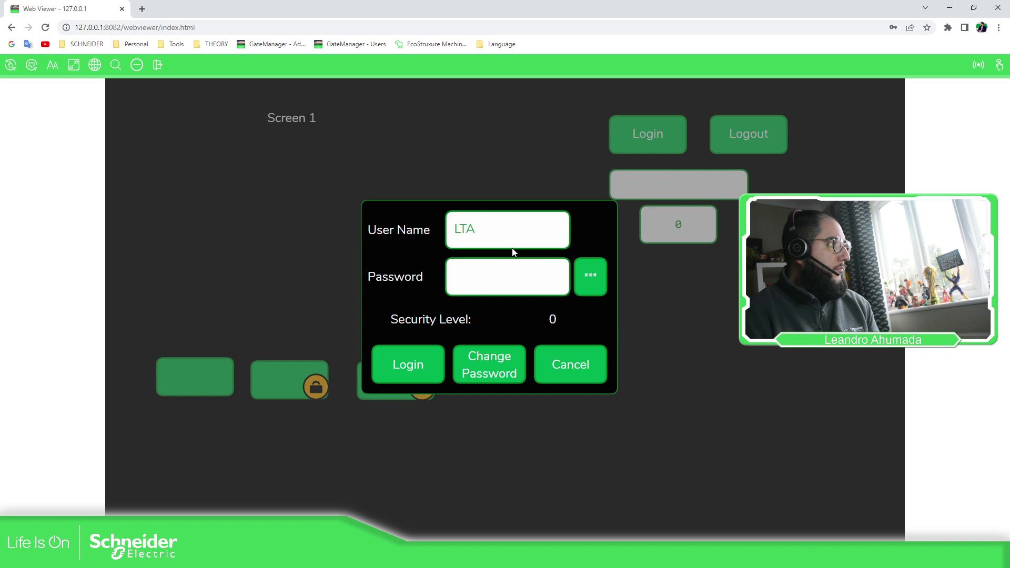
Enter the level-2 user's password and log in.
click(533, 283)
click(672, 409)
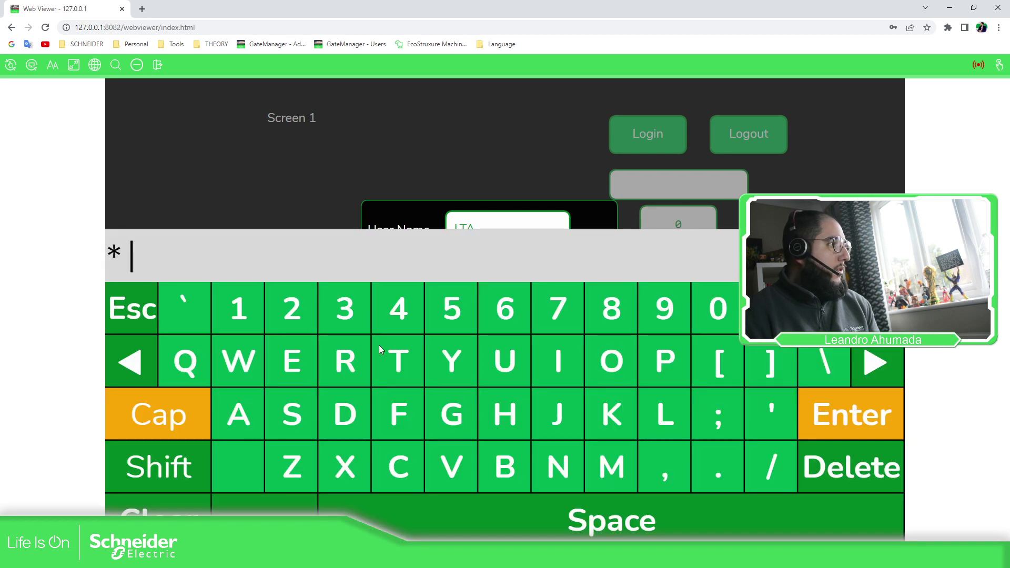
click(386, 363)
click(241, 410)
click(844, 422)
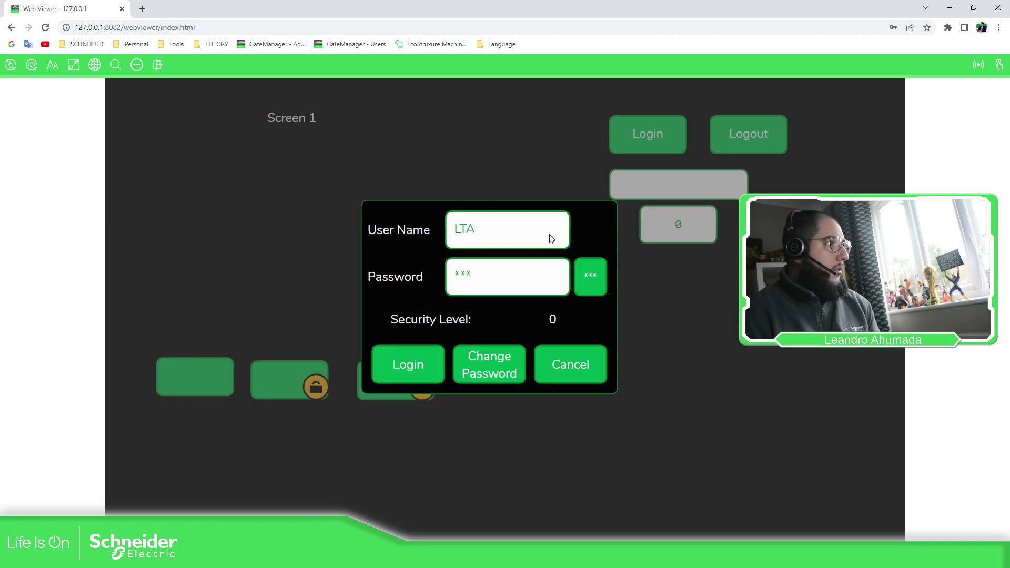
click(387, 362)
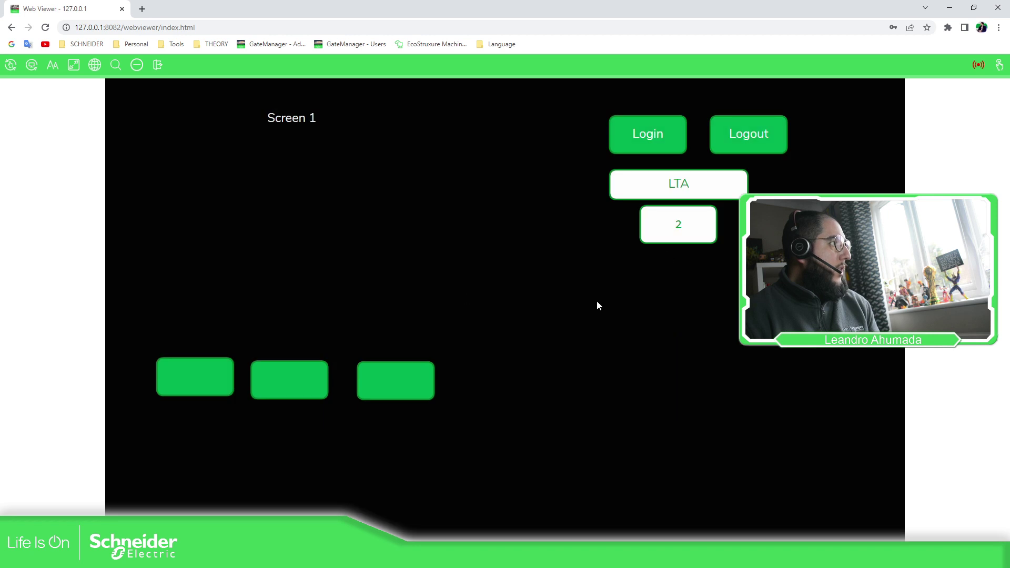
Use the unlocked third button to change screens, return to Screen 1, and log out.
click(392, 375)
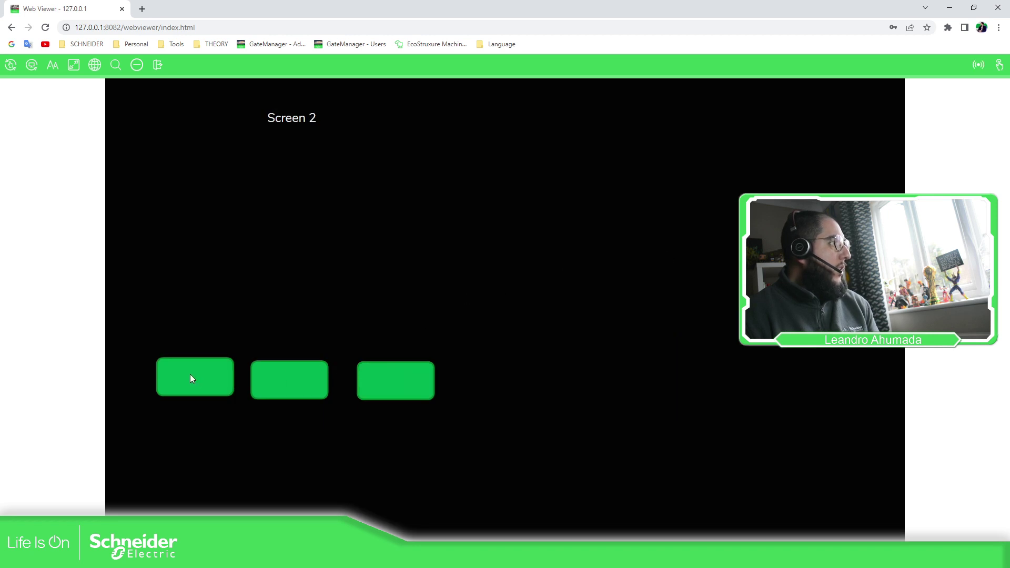
click(223, 382)
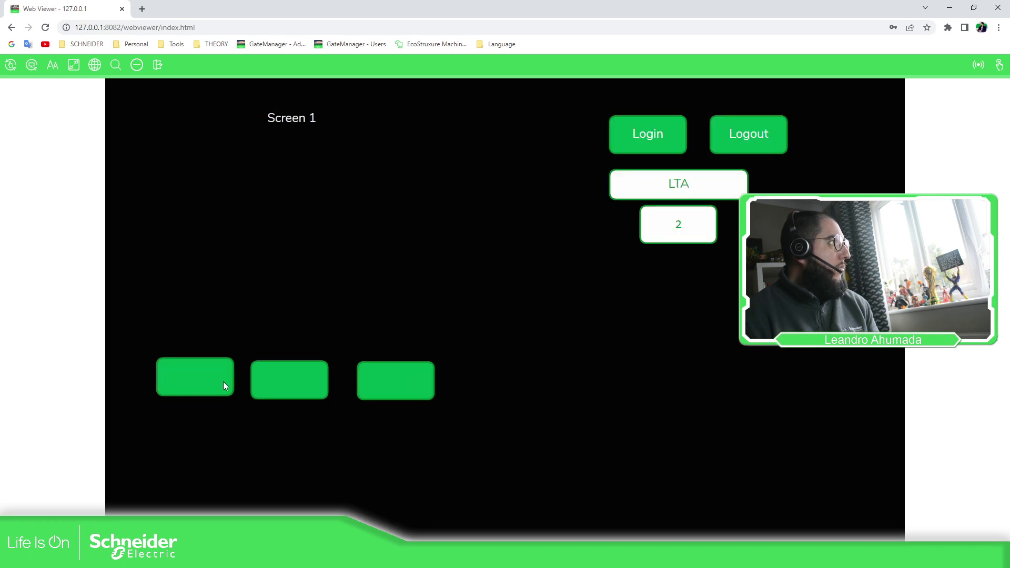
click(768, 136)
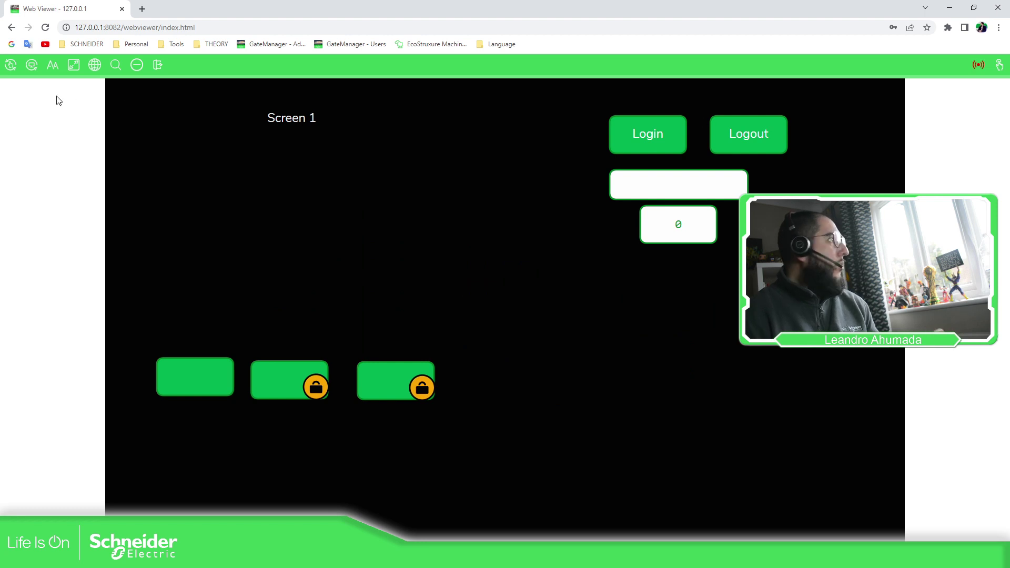
Confirm a locked button demands a login, cancel the prompt, and switch the viewer to Monitor mode.
click(289, 386)
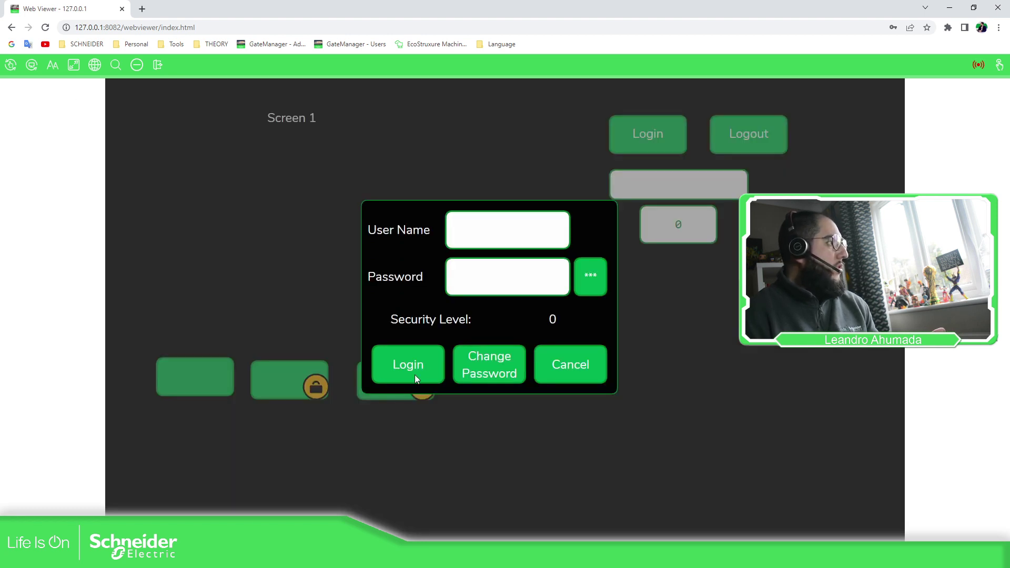
click(563, 379)
click(26, 69)
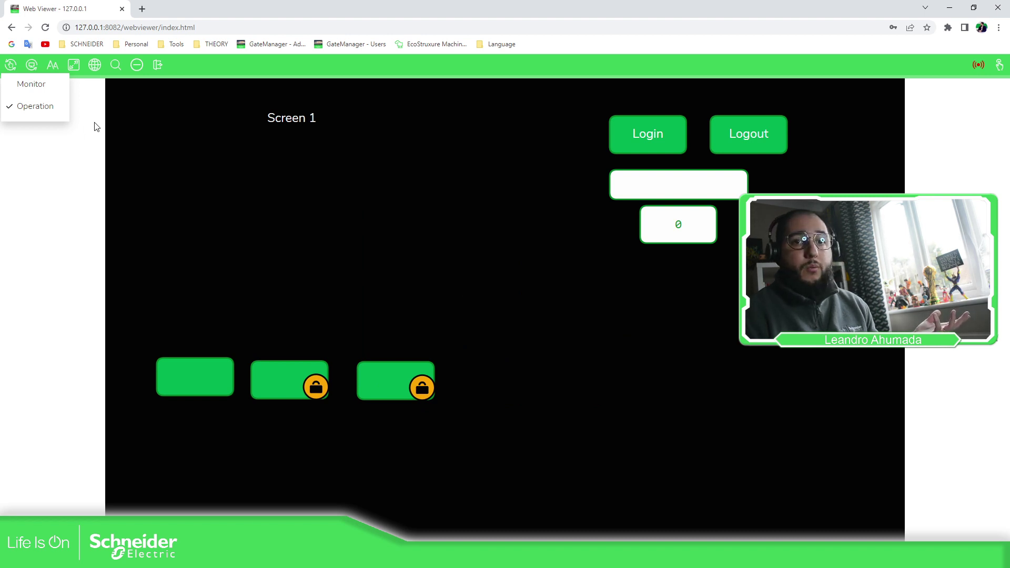
click(46, 87)
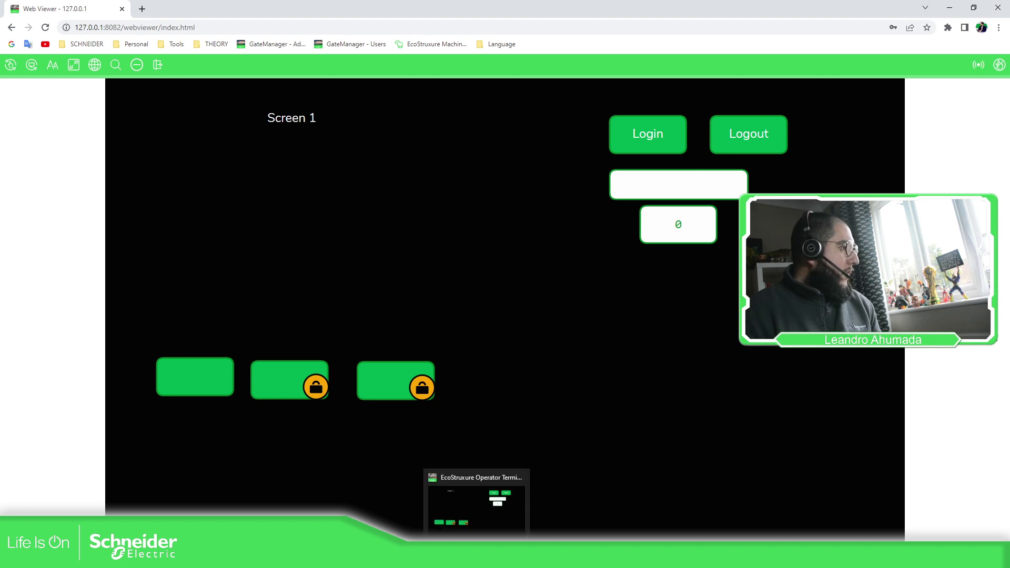
Return to the project editor and select Switch2 on Screen1 to check its Security Level 2.
click(334, 502)
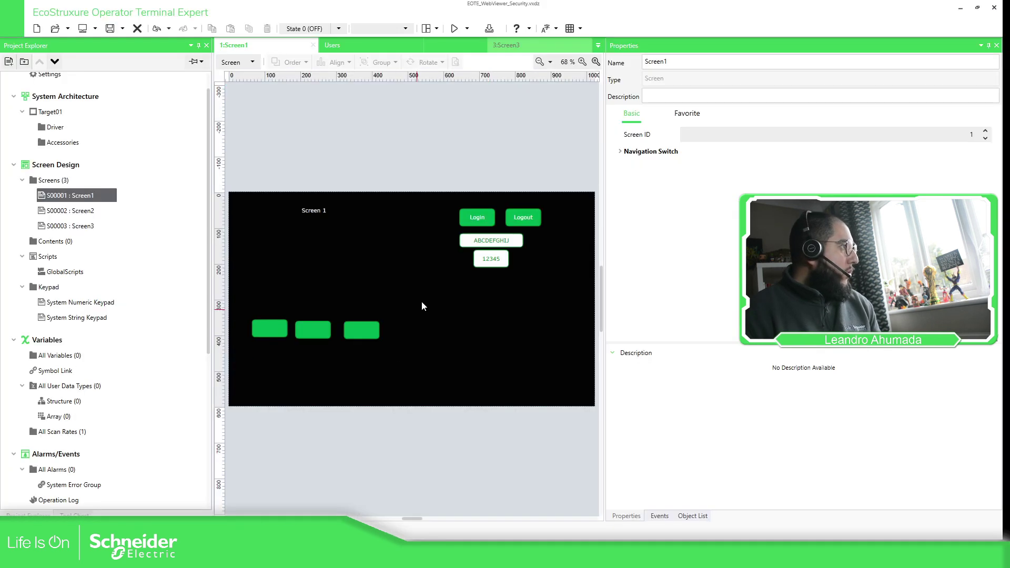
click(358, 331)
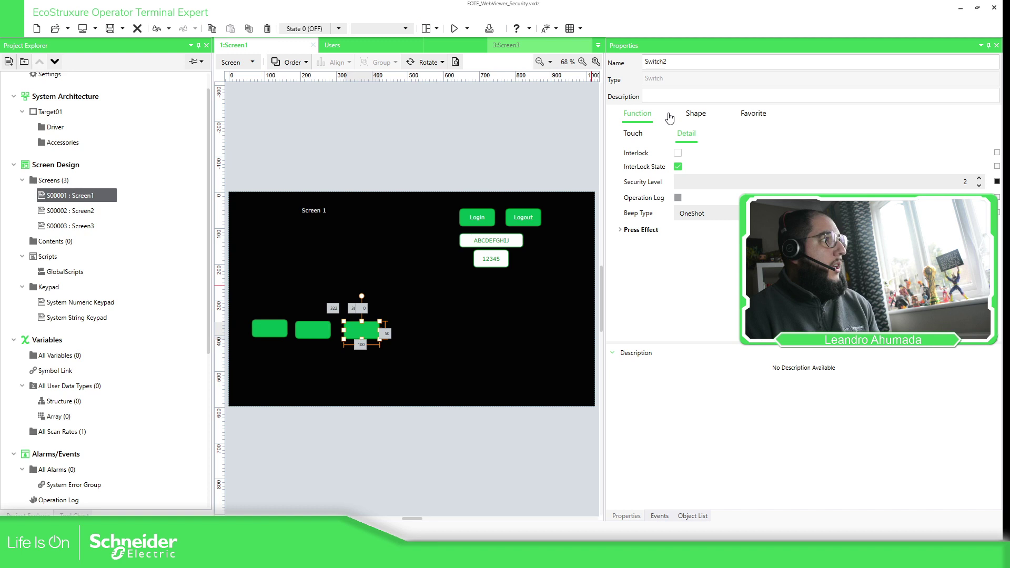